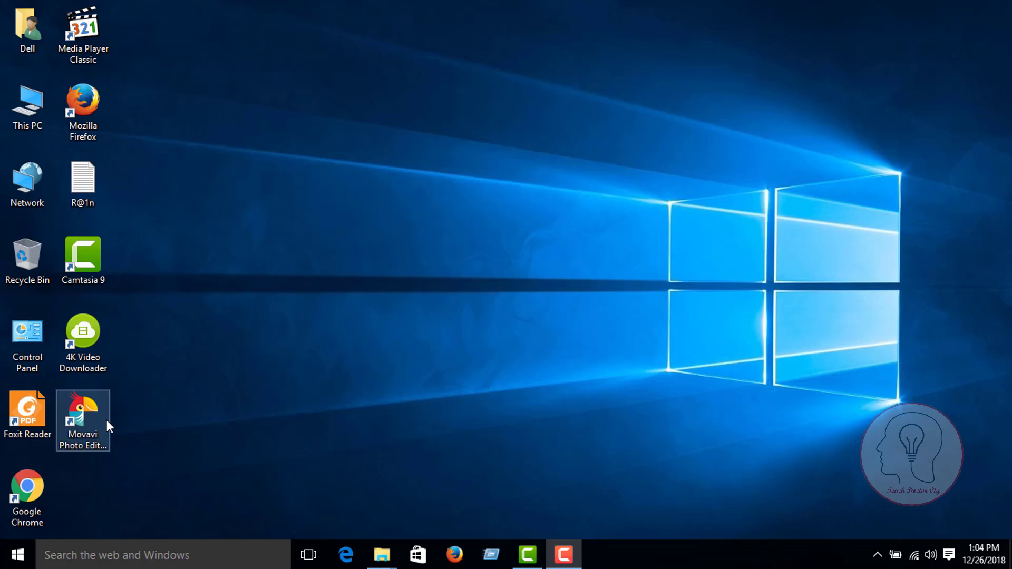
# Launch Movavi Photo Editor, dismiss the update notice, and open best-profile-pictures-of-male-celebrity-11 from the Downloads folder.
pyautogui.doubleClick(107, 420)
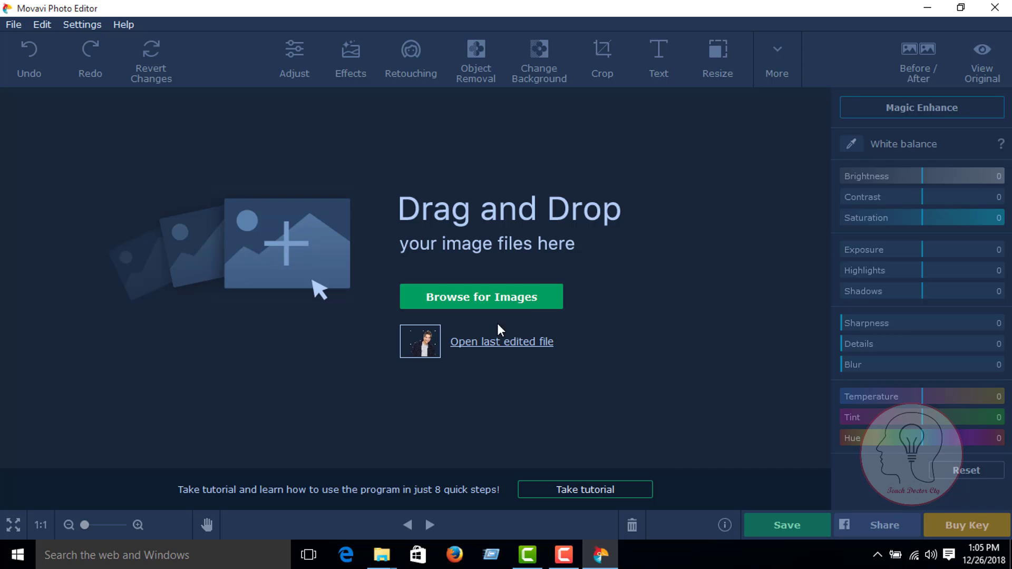
pyautogui.click(483, 296)
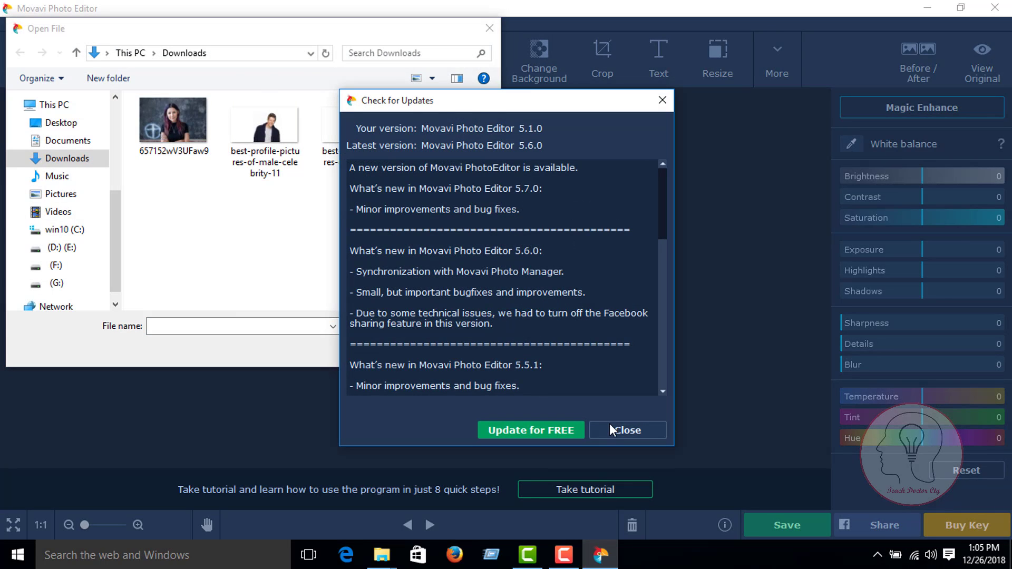
pyautogui.click(612, 430)
pyautogui.click(267, 122)
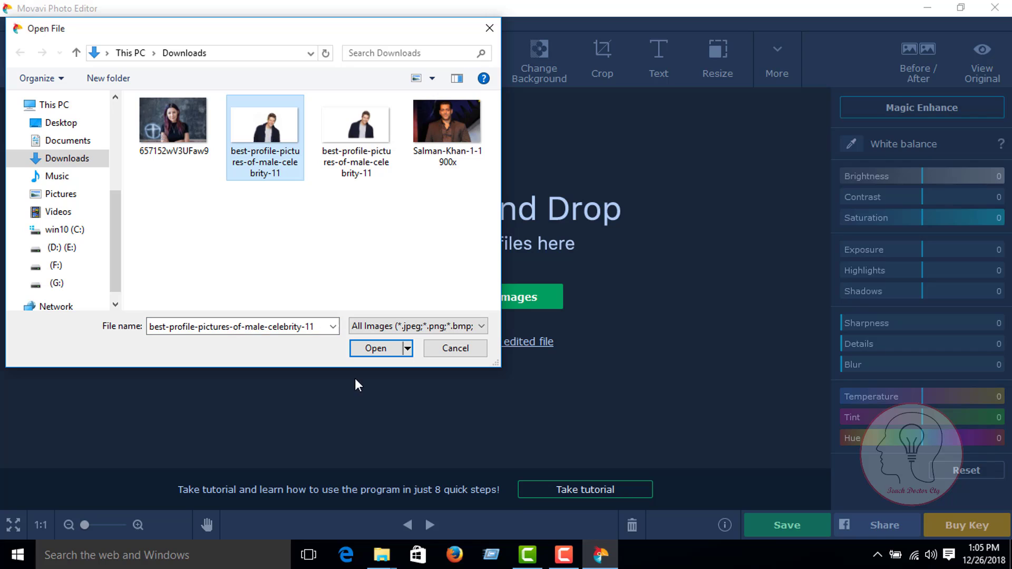
pyautogui.click(374, 350)
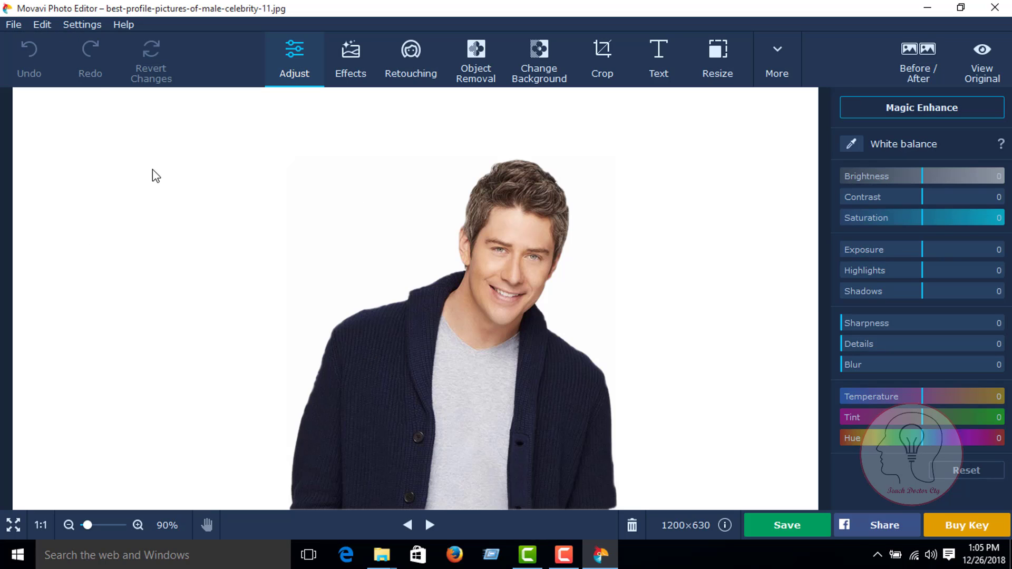
# Start the Change Background tool, close its instructions, and check the Lasso option before returning to Brush selection.
pyautogui.click(528, 64)
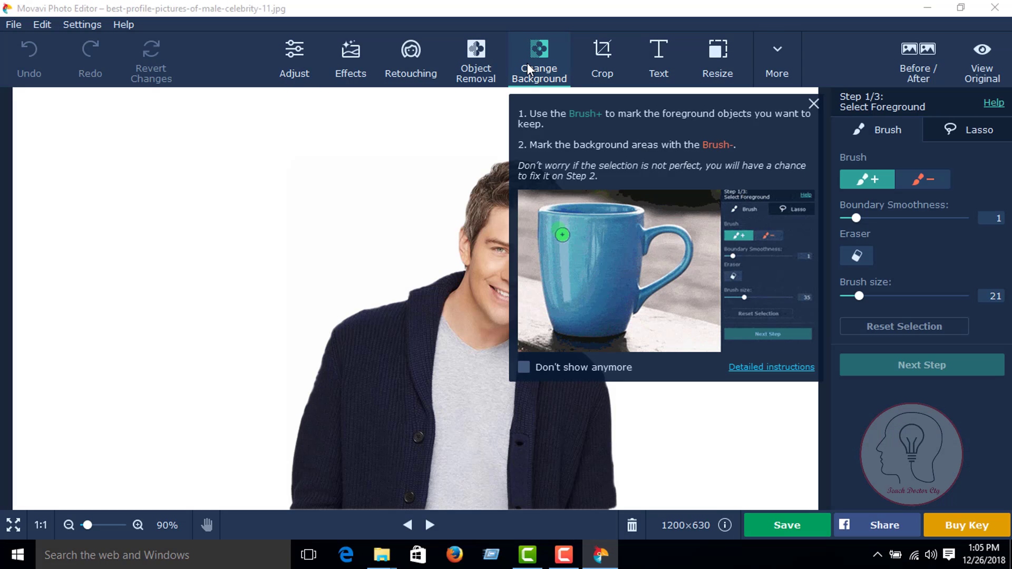
pyautogui.click(814, 103)
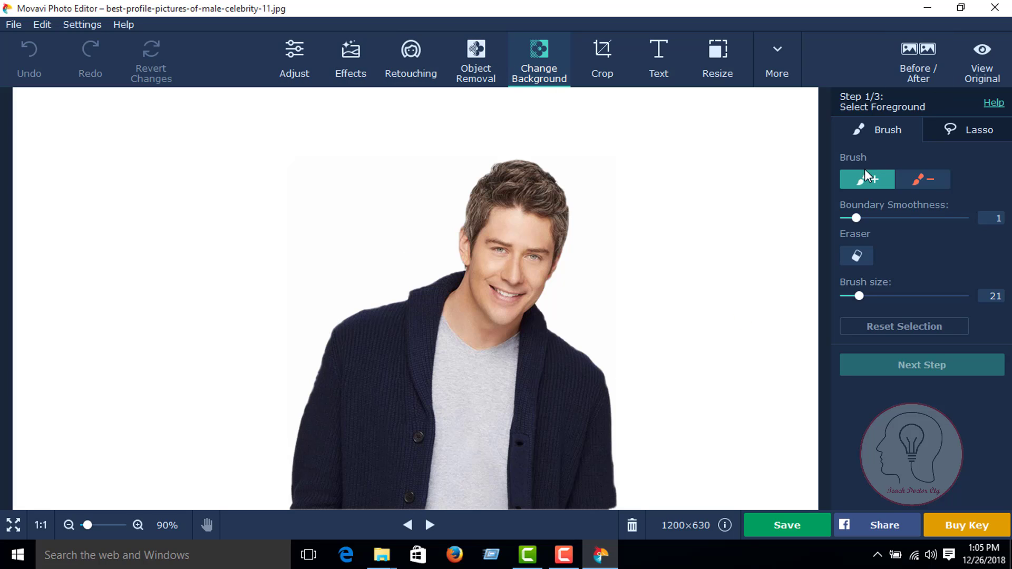
pyautogui.click(950, 131)
pyautogui.click(890, 132)
# Mark the man's hair, face, shirt and cardigan as foreground with Brush+ strokes.
pyautogui.moveTo(508, 179); pyautogui.dragTo(446, 496)
pyautogui.moveTo(357, 339); pyautogui.dragTo(516, 508)
pyautogui.moveTo(578, 388); pyautogui.dragTo(315, 492)
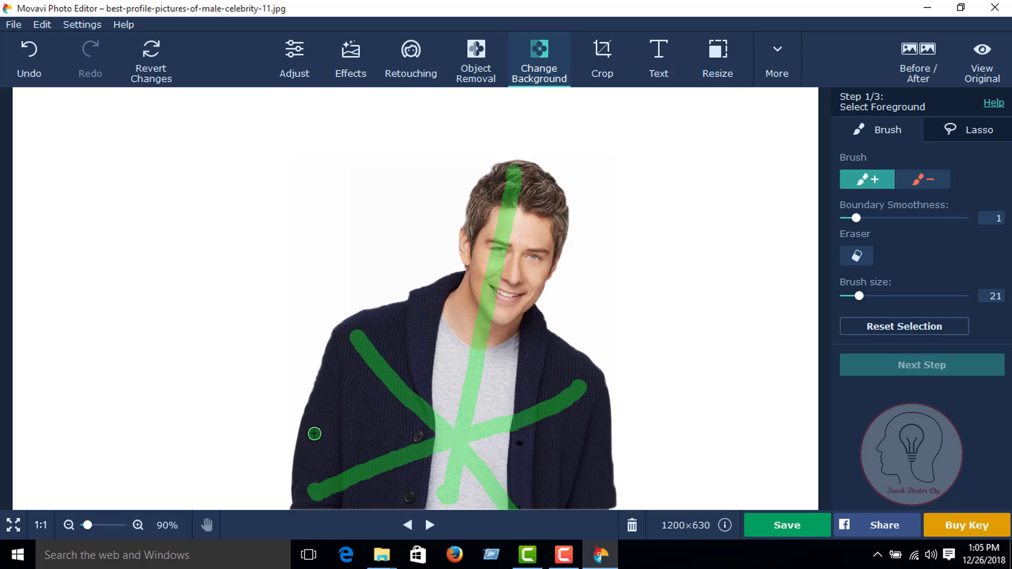
pyautogui.moveTo(343, 337)
pyautogui.mouseDown()
pyautogui.moveTo(296, 493)
pyautogui.moveTo(404, 457)
pyautogui.mouseUp()
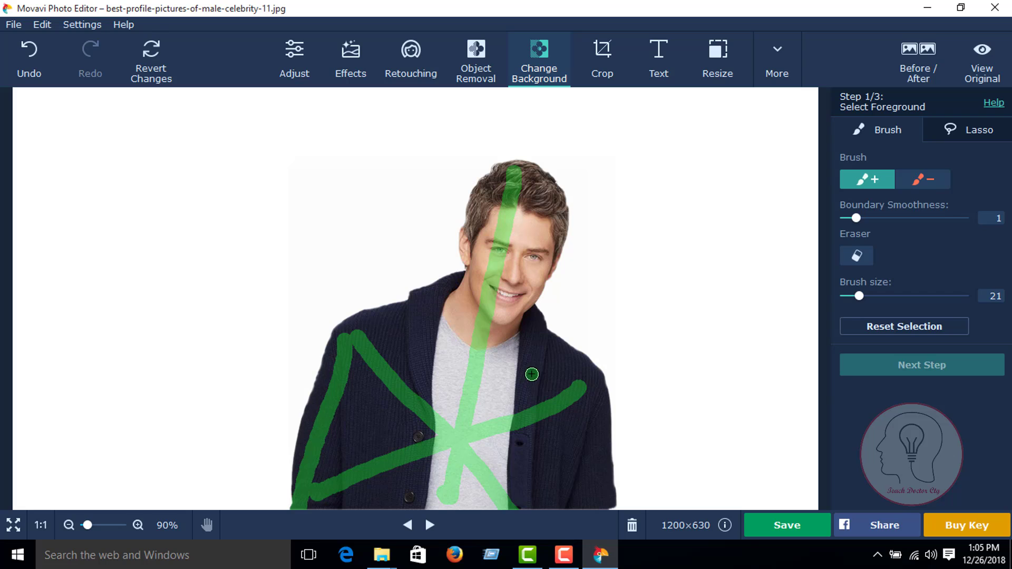
pyautogui.moveTo(532, 374); pyautogui.dragTo(542, 508)
pyautogui.moveTo(584, 374); pyautogui.dragTo(598, 496)
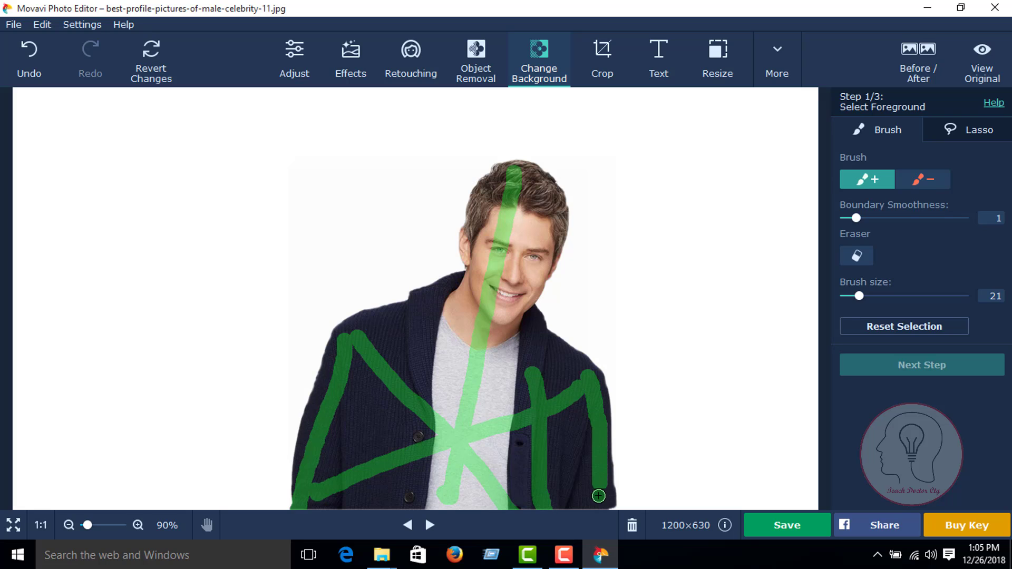
pyautogui.moveTo(547, 375)
pyautogui.mouseDown()
pyautogui.moveTo(529, 354)
pyautogui.moveTo(517, 288)
pyautogui.moveTo(552, 220)
pyautogui.moveTo(513, 186)
pyautogui.moveTo(486, 216)
pyautogui.moveTo(458, 295)
pyautogui.moveTo(343, 337)
pyautogui.mouseUp()
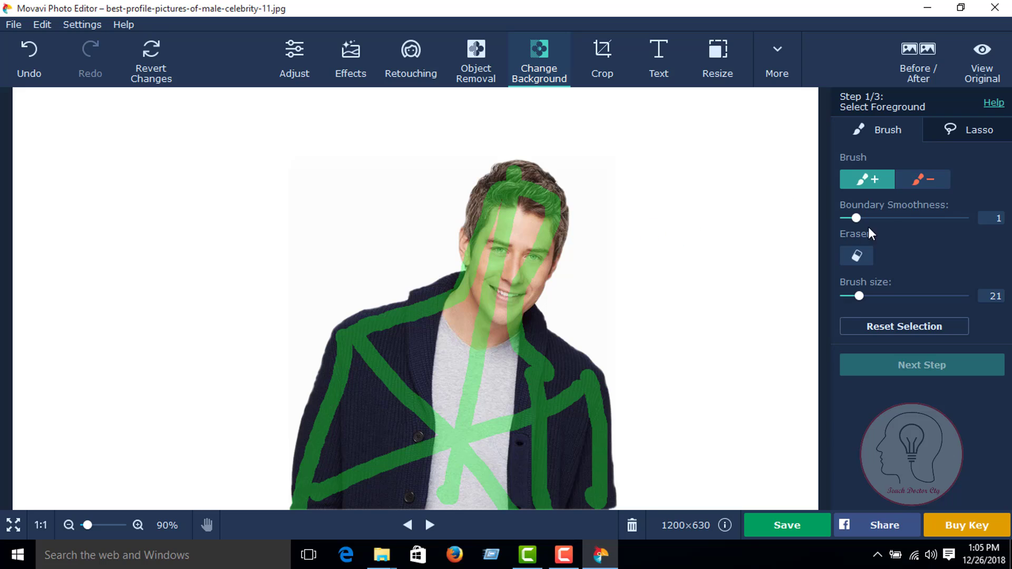
# Mark the white area on both sides of the man as background with two Brush- strokes.
pyautogui.click(909, 191)
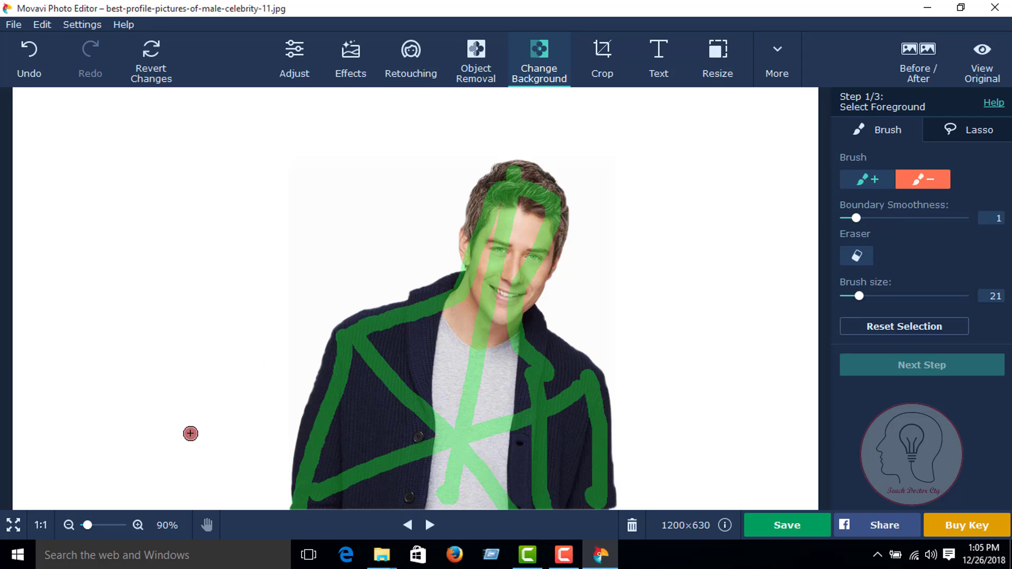
pyautogui.moveTo(235, 462)
pyautogui.mouseDown()
pyautogui.moveTo(252, 373)
pyautogui.moveTo(303, 266)
pyautogui.moveTo(360, 209)
pyautogui.mouseUp()
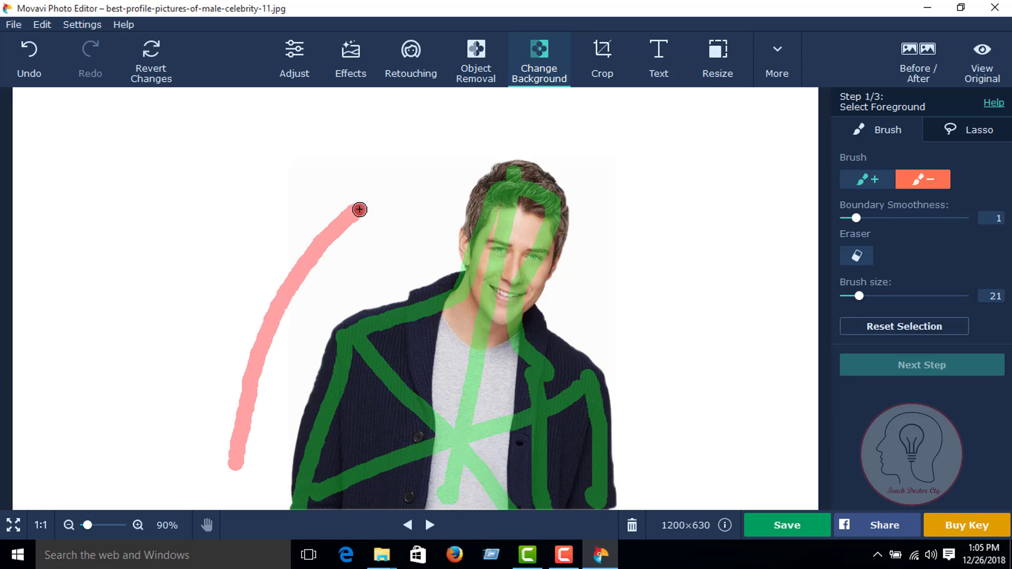
pyautogui.moveTo(553, 130); pyautogui.dragTo(585, 183)
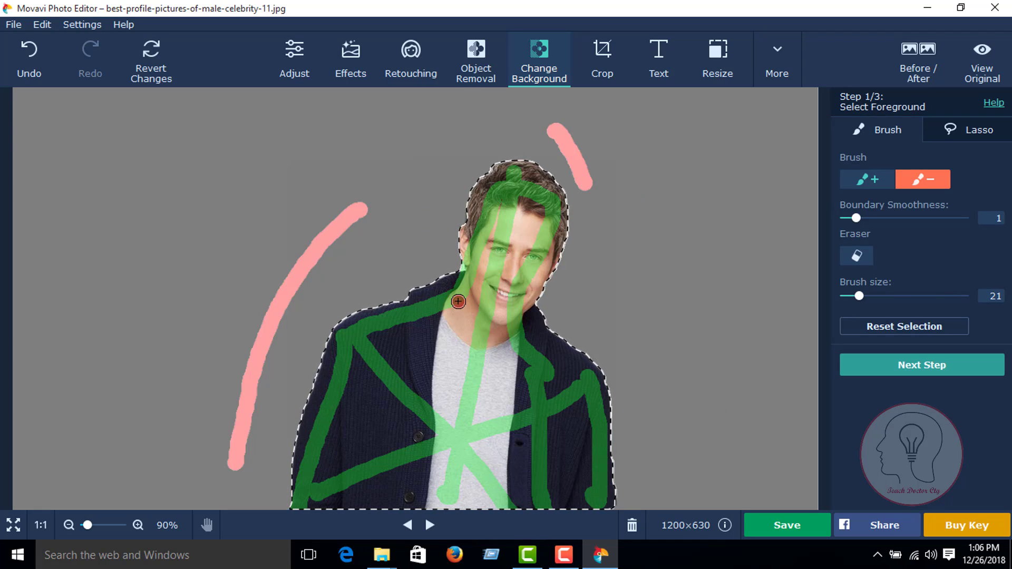
# Continue past Refine Edges to the Set New Background stage and move the man's cutout slightly up and right.
pyautogui.click(918, 367)
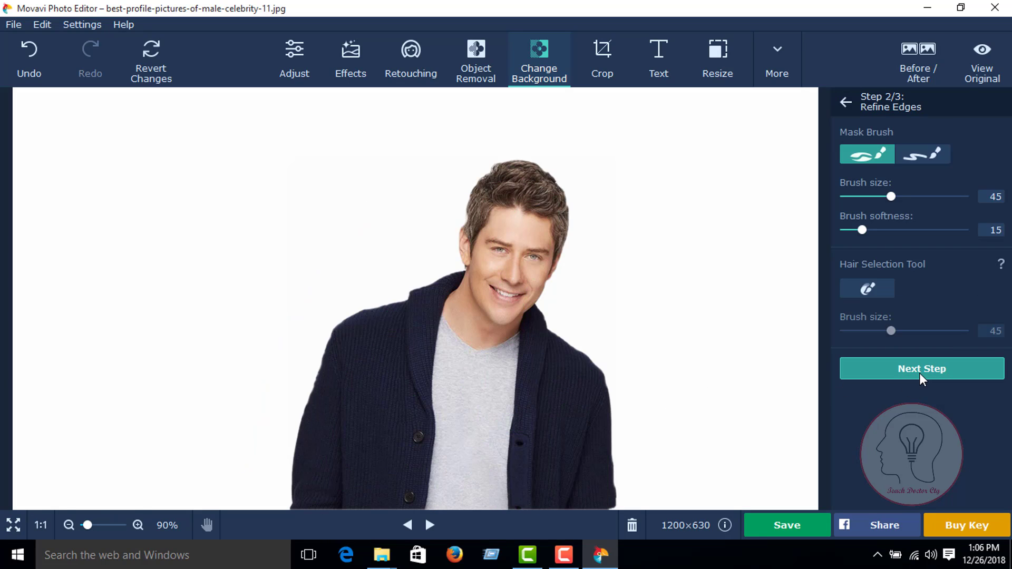
pyautogui.click(910, 374)
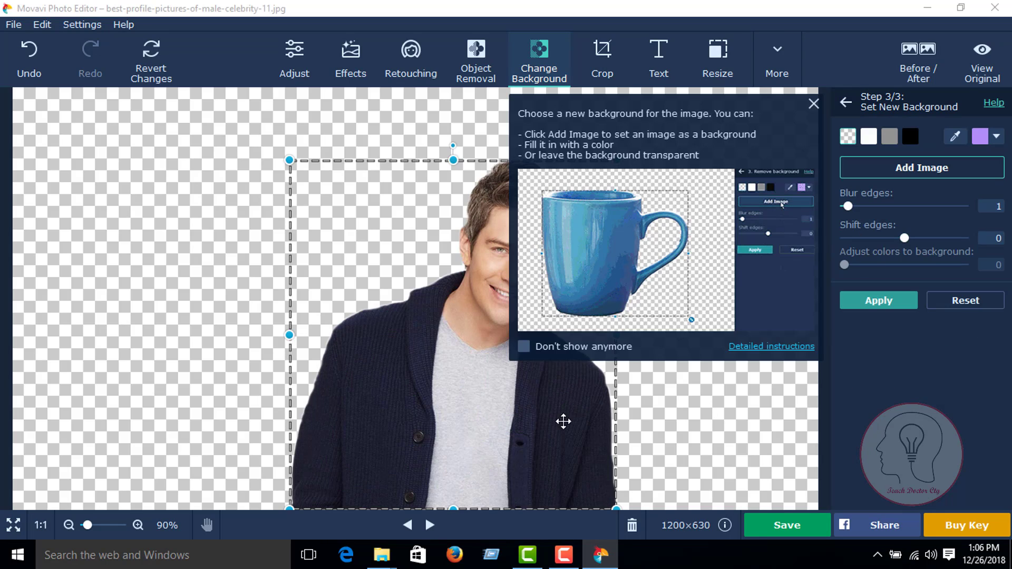
pyautogui.click(813, 103)
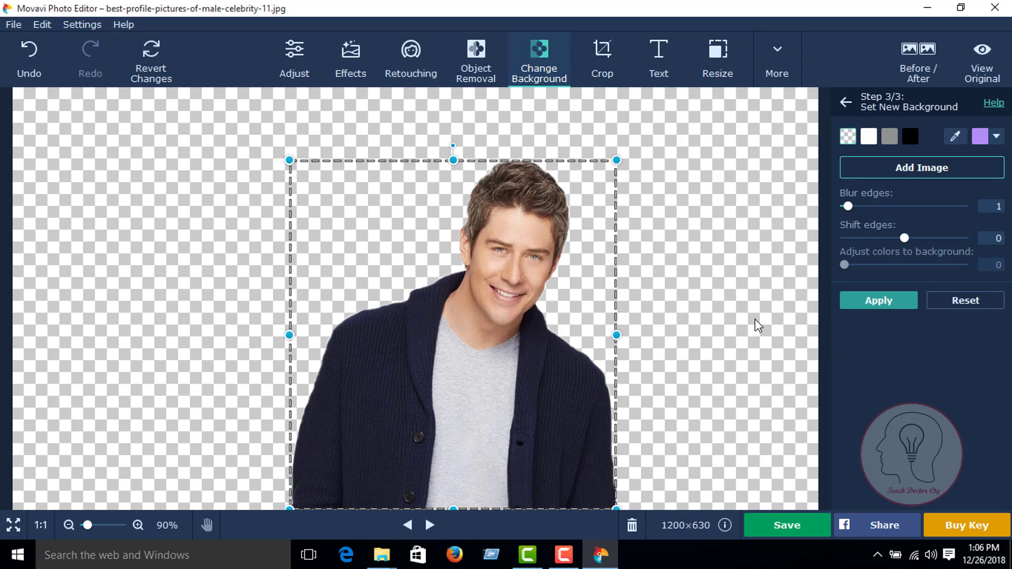
pyautogui.moveTo(525, 293); pyautogui.dragTo(549, 265)
pyautogui.moveTo(466, 210); pyautogui.dragTo(528, 285)
pyautogui.moveTo(545, 248); pyautogui.dragTo(543, 256)
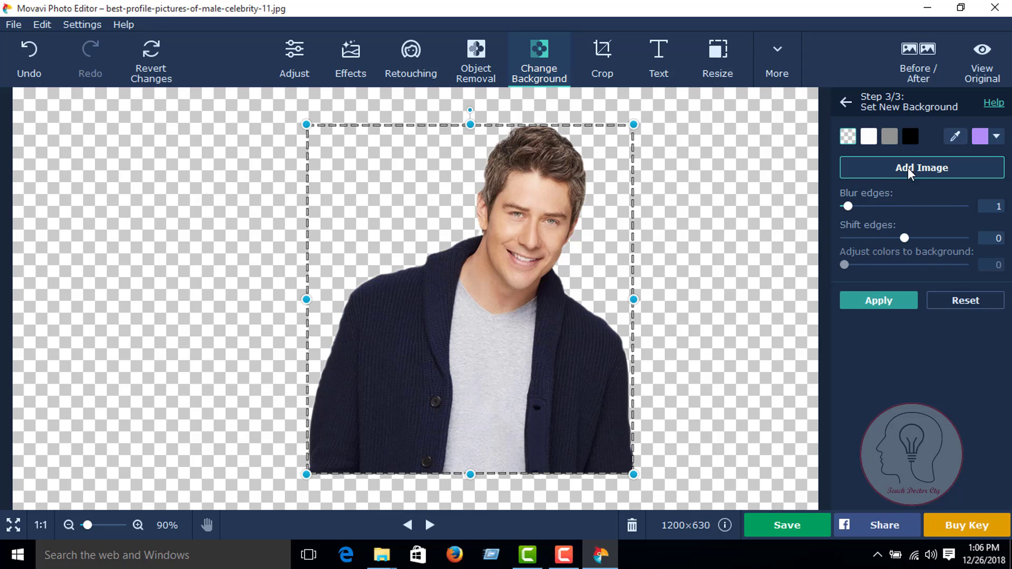
# Set the built-in tropical beach image with small islands as the new background.
pyautogui.click(878, 169)
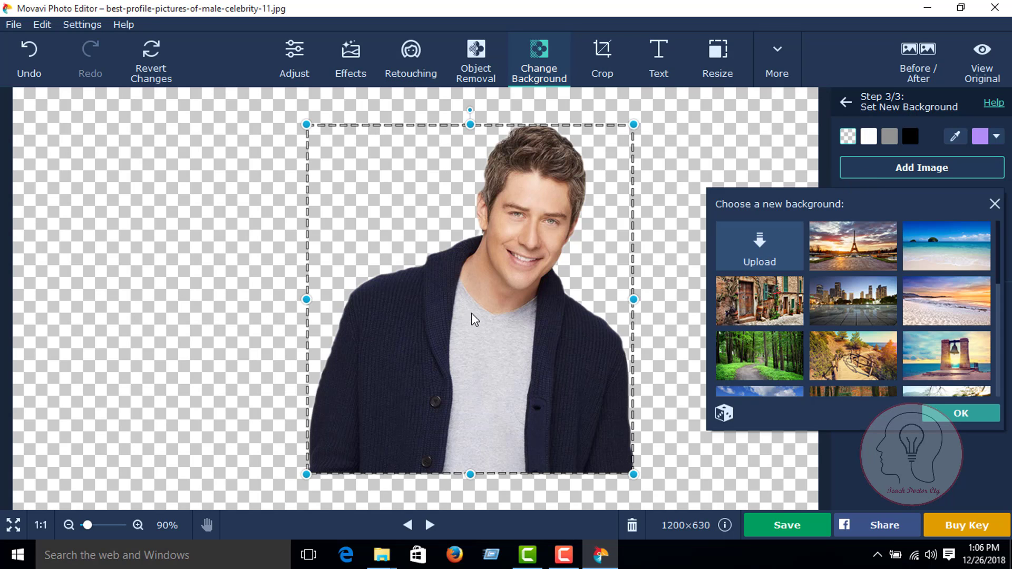
pyautogui.click(964, 259)
pyautogui.click(436, 311)
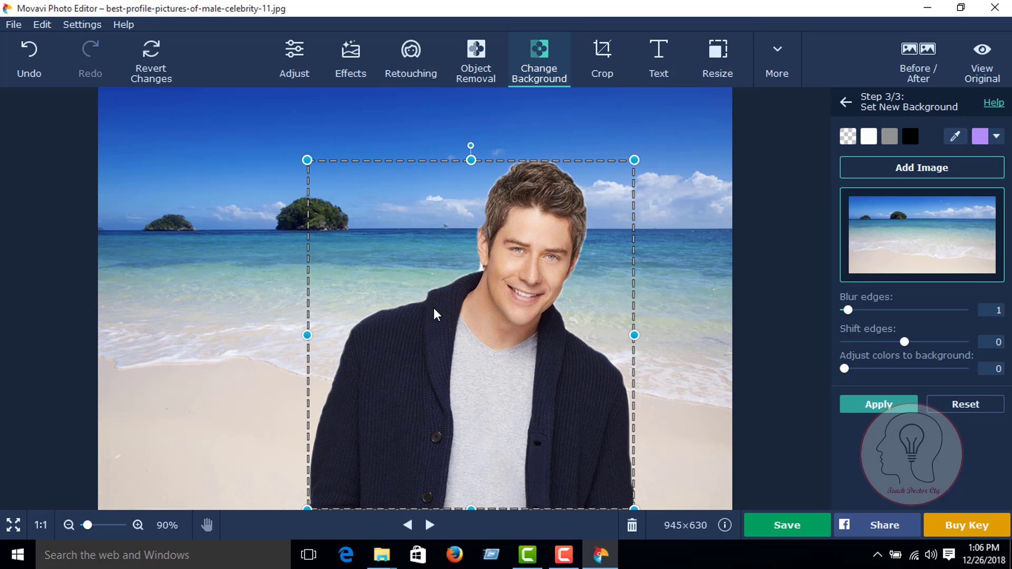
# Replace the beach background by uploading the image Salman-Khan-1-1900x from the Downloads folder.
pyautogui.click(954, 169)
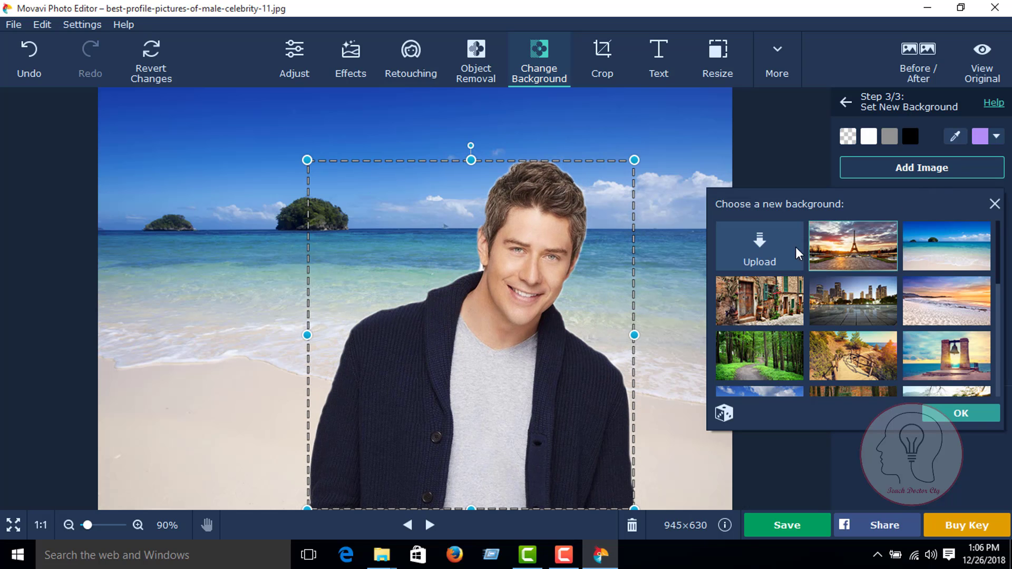
pyautogui.click(787, 253)
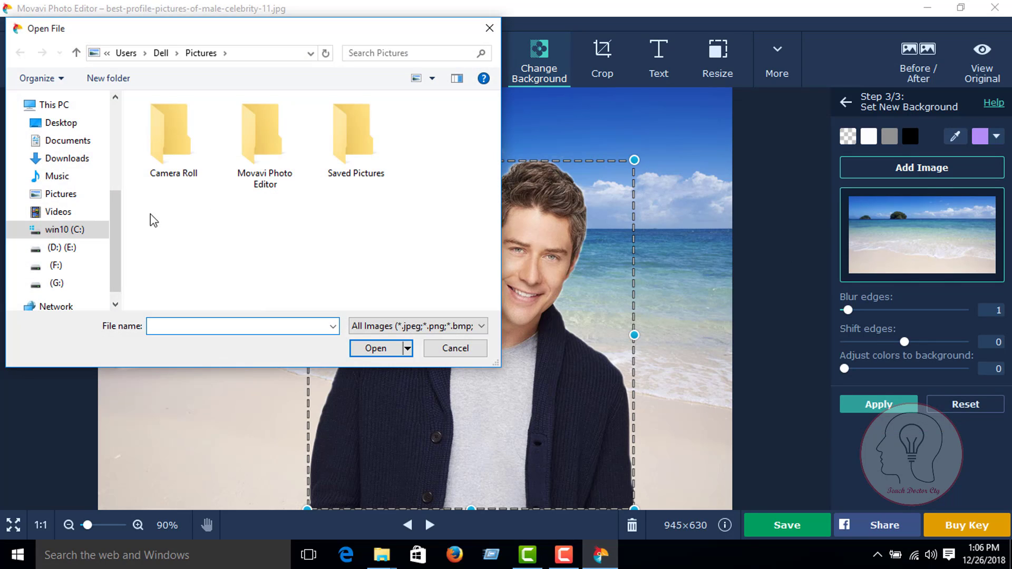
pyautogui.click(64, 123)
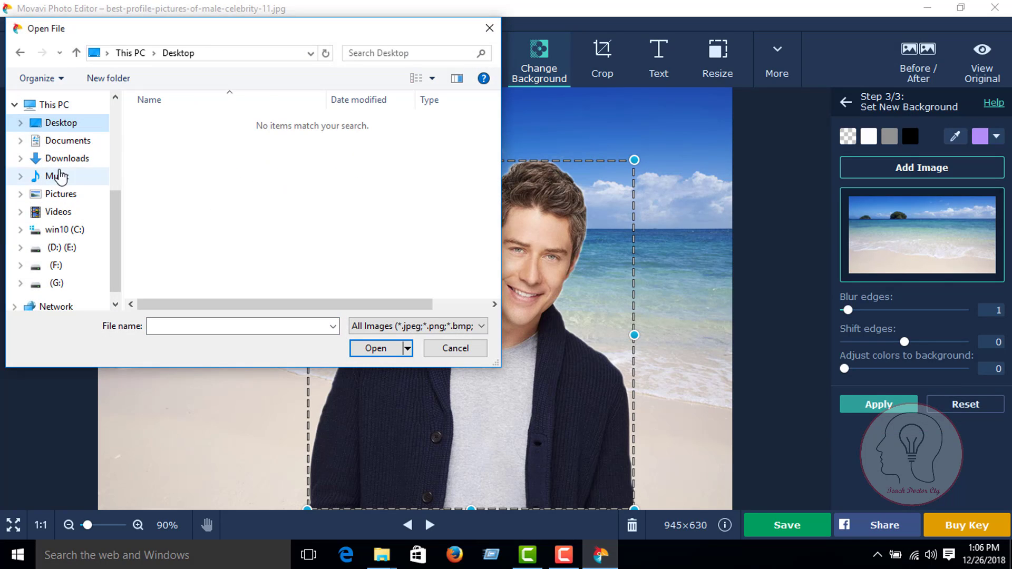
pyautogui.click(67, 140)
pyautogui.click(67, 158)
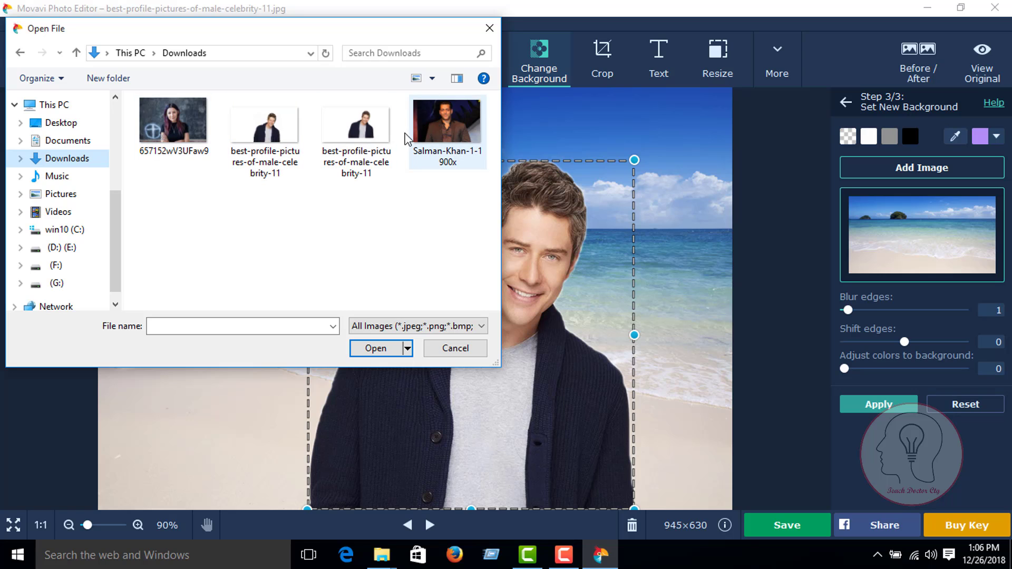
pyautogui.click(432, 137)
pyautogui.click(400, 348)
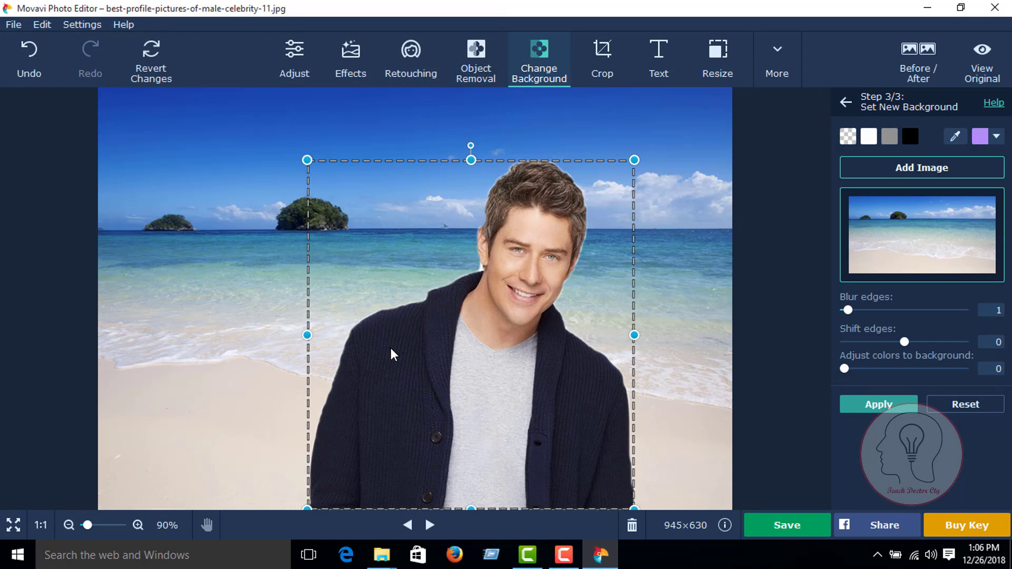
# Enlarge the man's cutout and position it over the person in the new background.
pyautogui.moveTo(366, 393); pyautogui.dragTo(190, 399)
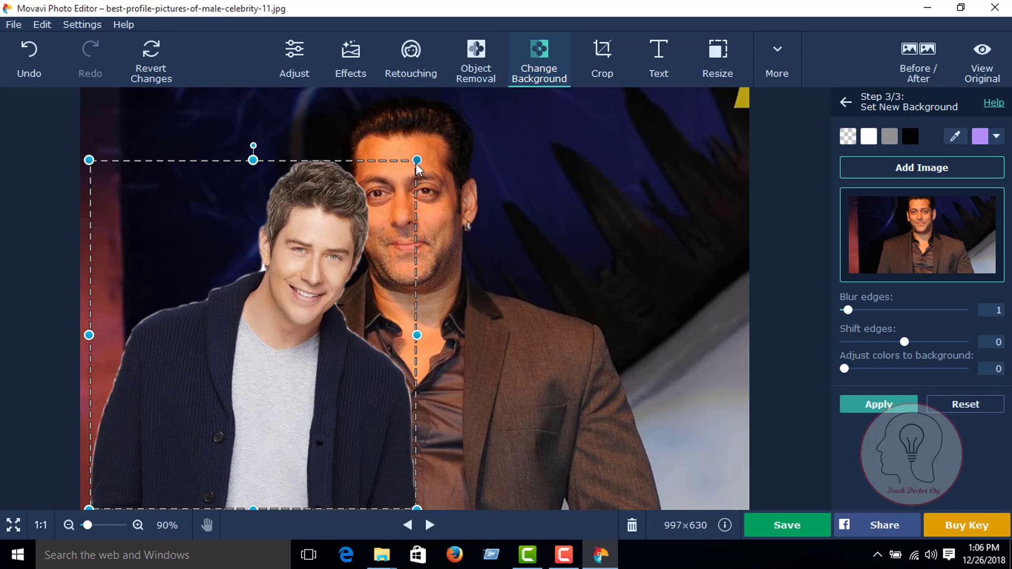
pyautogui.moveTo(416, 165); pyautogui.dragTo(504, 152)
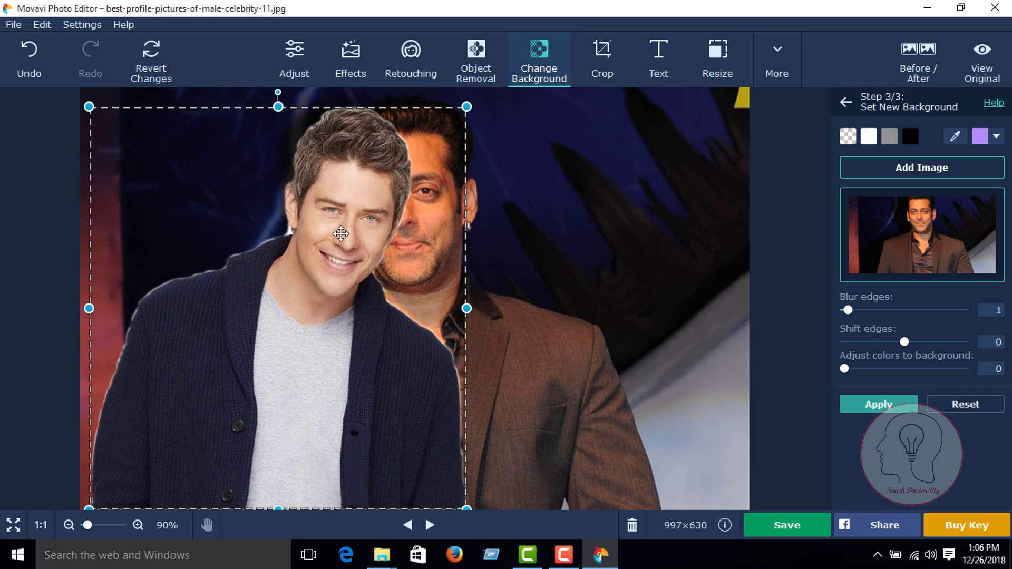
pyautogui.moveTo(320, 266); pyautogui.dragTo(428, 288)
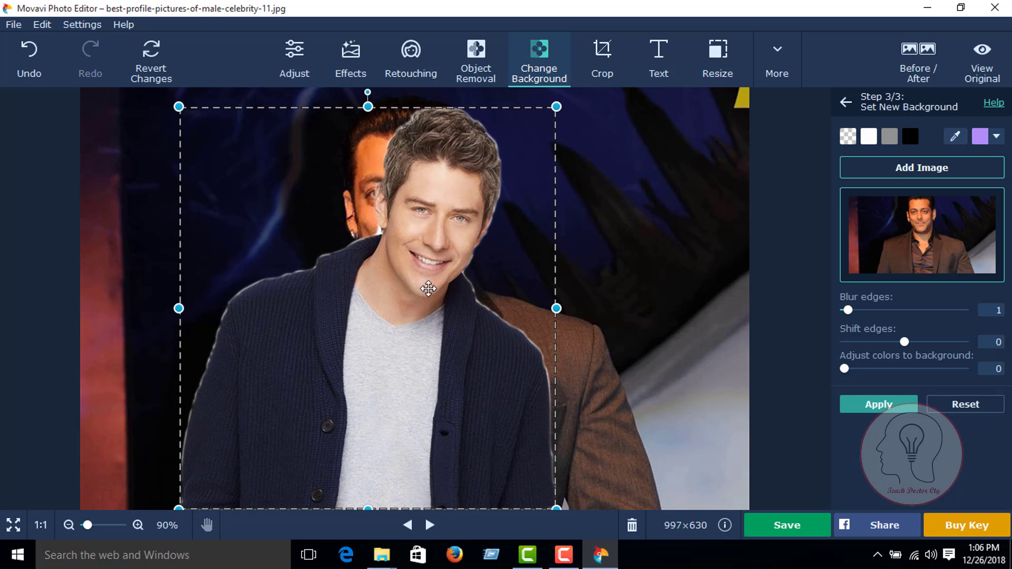
# Undo all background changes and selection strokes until the original photo of the man is restored.
pyautogui.click(13, 64)
pyautogui.click(14, 63)
pyautogui.click(15, 63)
pyautogui.click(17, 63)
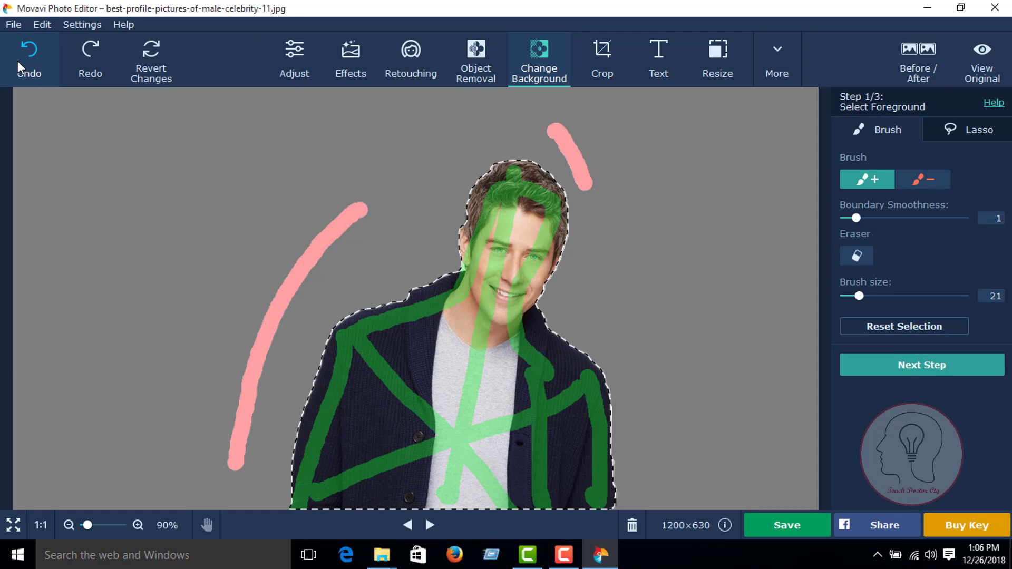
pyautogui.click(18, 61)
pyautogui.click(17, 61)
pyautogui.click(18, 61)
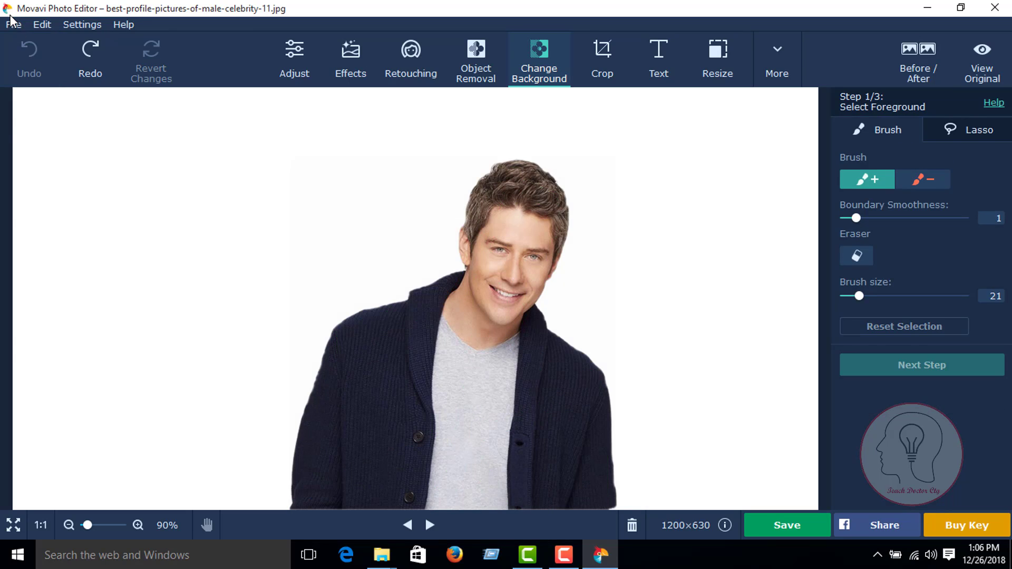
# Open the image 657152wV3UFaw9 from the Downloads folder.
pyautogui.click(12, 23)
pyautogui.click(30, 42)
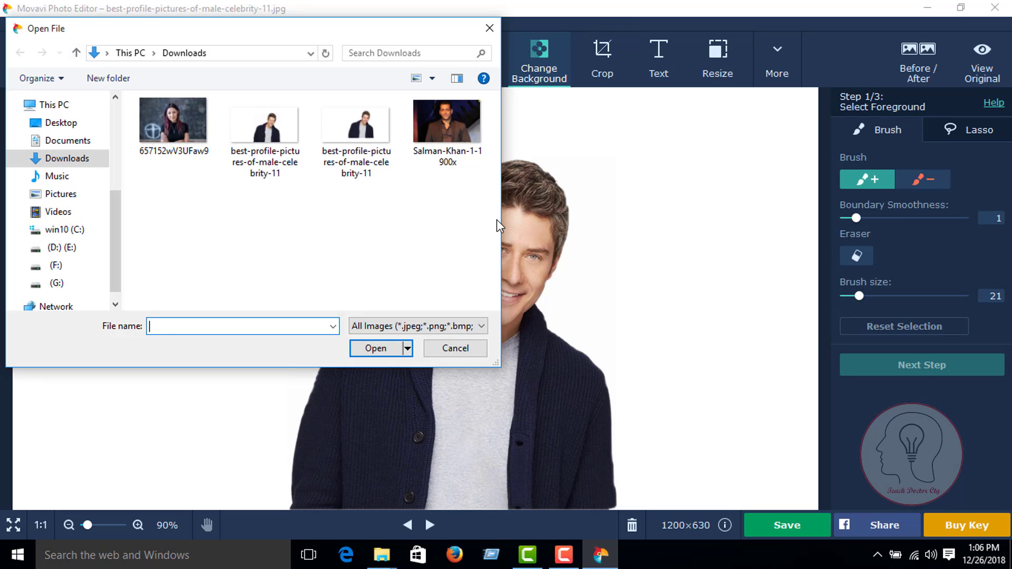
pyautogui.click(167, 127)
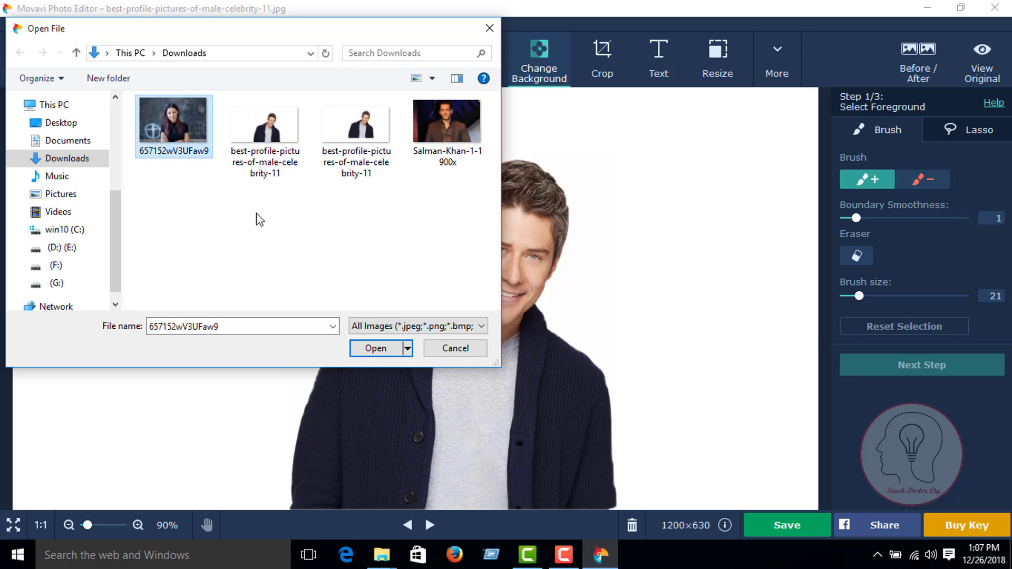
pyautogui.click(376, 348)
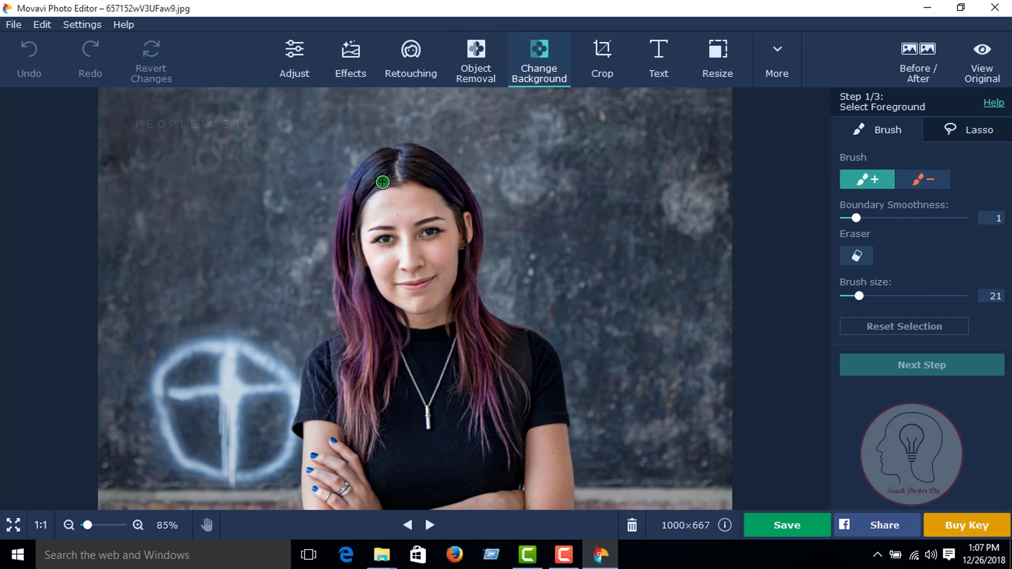
# Mark the woman's hair, face, shirt and arms as foreground with Brush+ strokes, undoing and repainting the stroke down her side.
pyautogui.moveTo(396, 167)
pyautogui.mouseDown()
pyautogui.moveTo(355, 220)
pyautogui.moveTo(359, 350)
pyautogui.moveTo(318, 373)
pyautogui.moveTo(312, 481)
pyautogui.moveTo(319, 503)
pyautogui.moveTo(422, 525)
pyautogui.mouseUp()
pyautogui.moveTo(551, 508)
pyautogui.mouseDown()
pyautogui.moveTo(545, 378)
pyautogui.moveTo(472, 300)
pyautogui.moveTo(458, 195)
pyautogui.moveTo(408, 161)
pyautogui.moveTo(386, 164)
pyautogui.moveTo(359, 190)
pyautogui.moveTo(345, 245)
pyautogui.mouseUp()
pyautogui.moveTo(394, 180); pyautogui.dragTo(395, 537)
pyautogui.moveTo(428, 206); pyautogui.dragTo(426, 519)
pyautogui.moveTo(472, 264); pyautogui.dragTo(476, 348)
pyautogui.moveTo(476, 399)
pyautogui.mouseDown()
pyautogui.moveTo(481, 493)
pyautogui.moveTo(486, 451)
pyautogui.mouseUp()
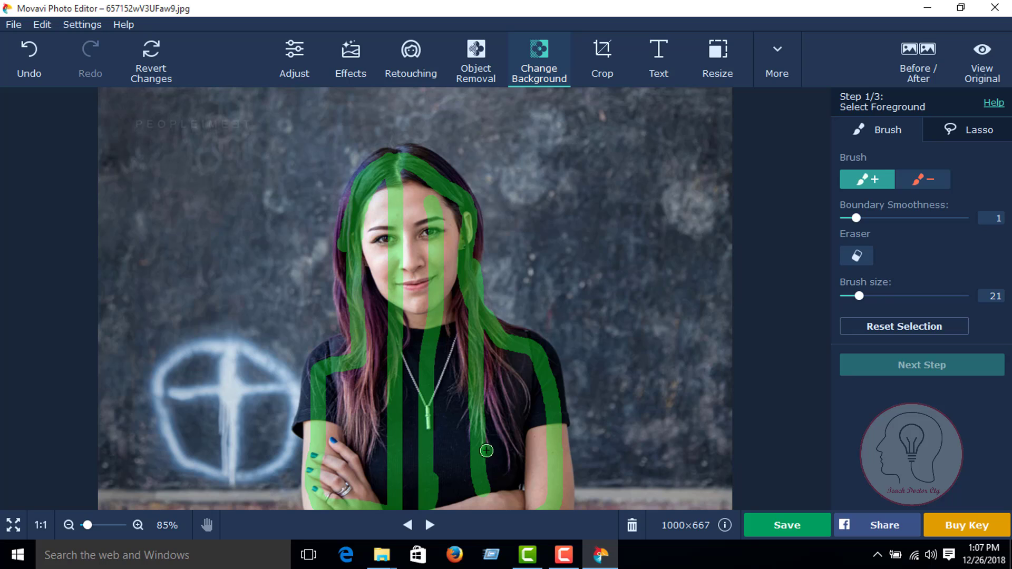
pyautogui.hotkey('ctrl', 'z')
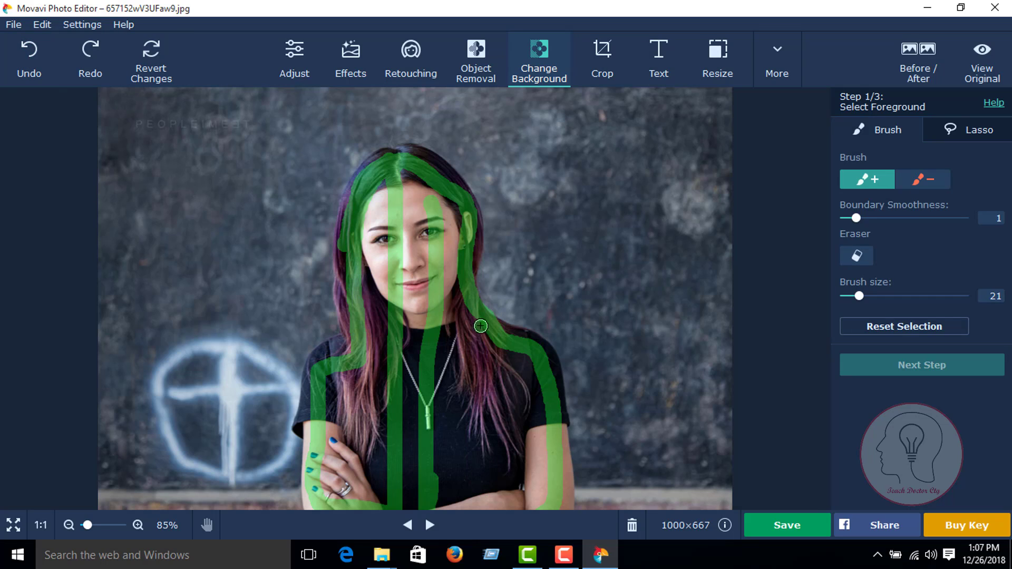
pyautogui.moveTo(470, 323); pyautogui.dragTo(455, 518)
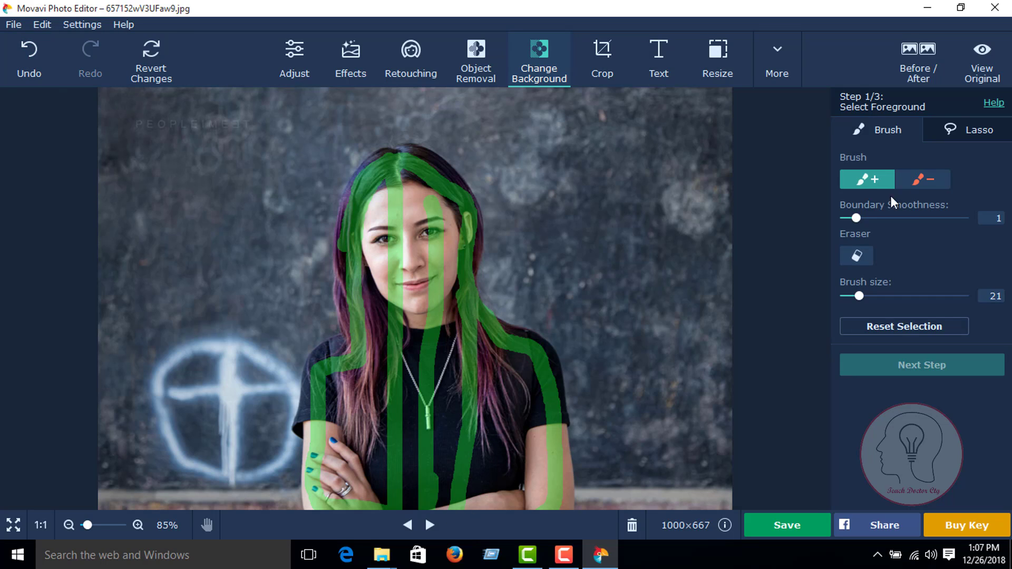
pyautogui.click(922, 180)
pyautogui.moveTo(534, 120); pyautogui.dragTo(570, 427)
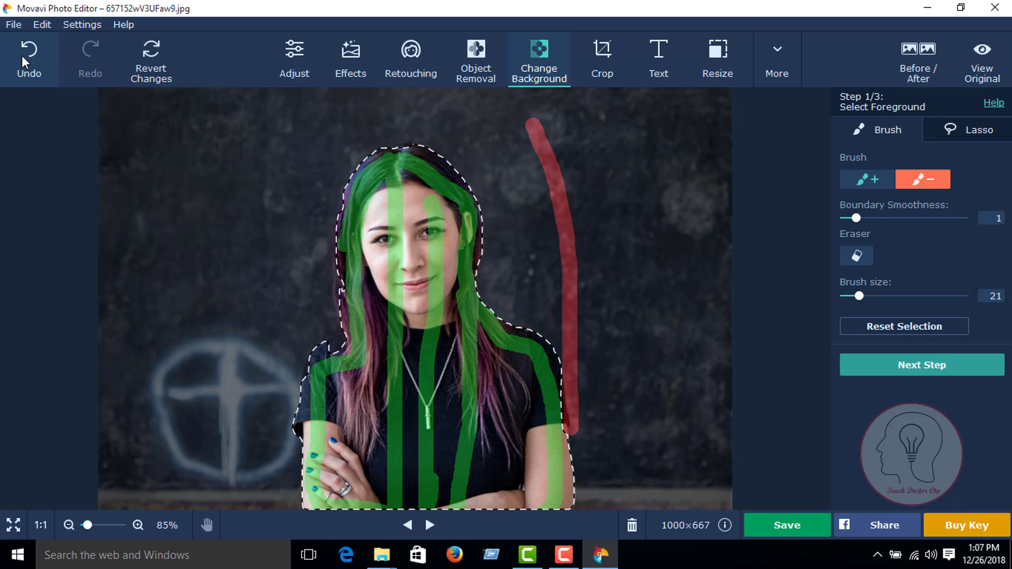
pyautogui.click(23, 54)
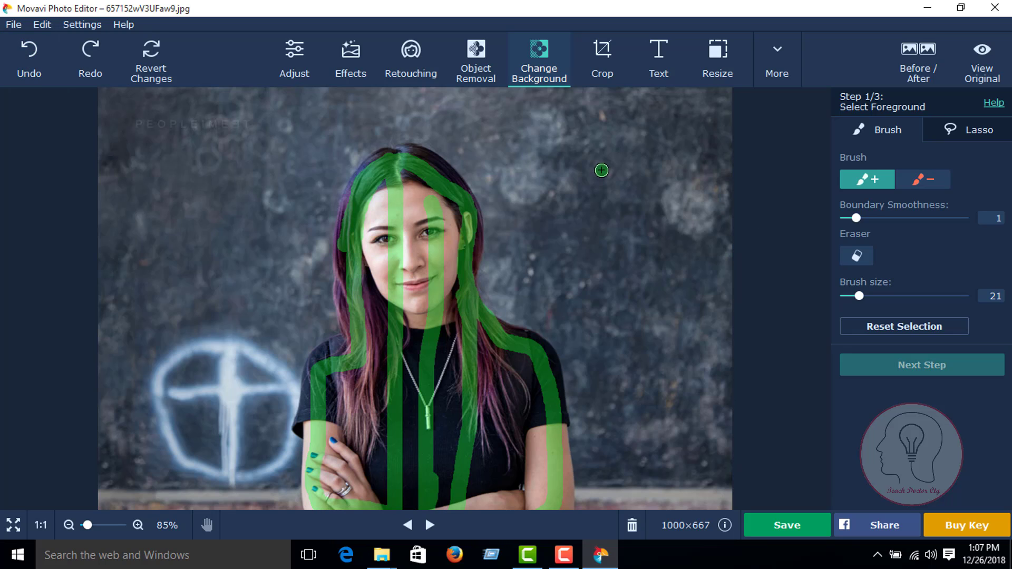
pyautogui.moveTo(601, 170)
pyautogui.mouseDown()
pyautogui.moveTo(644, 372)
pyautogui.moveTo(643, 442)
pyautogui.mouseUp()
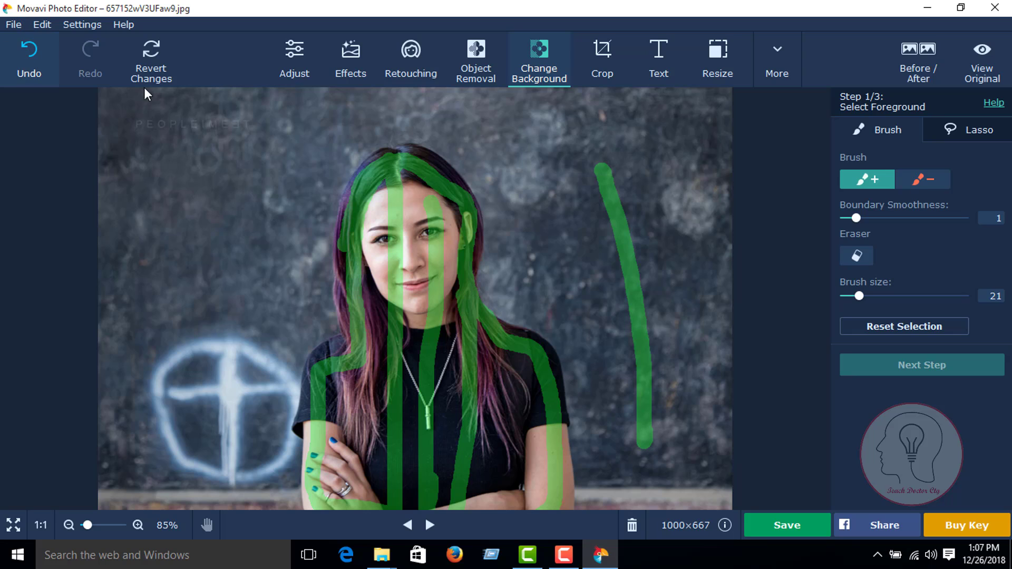
# Mark the chalkboard on both sides of the woman as background with one Brush− stroke per side.
pyautogui.click(922, 180)
pyautogui.moveTo(549, 166); pyautogui.dragTo(589, 286)
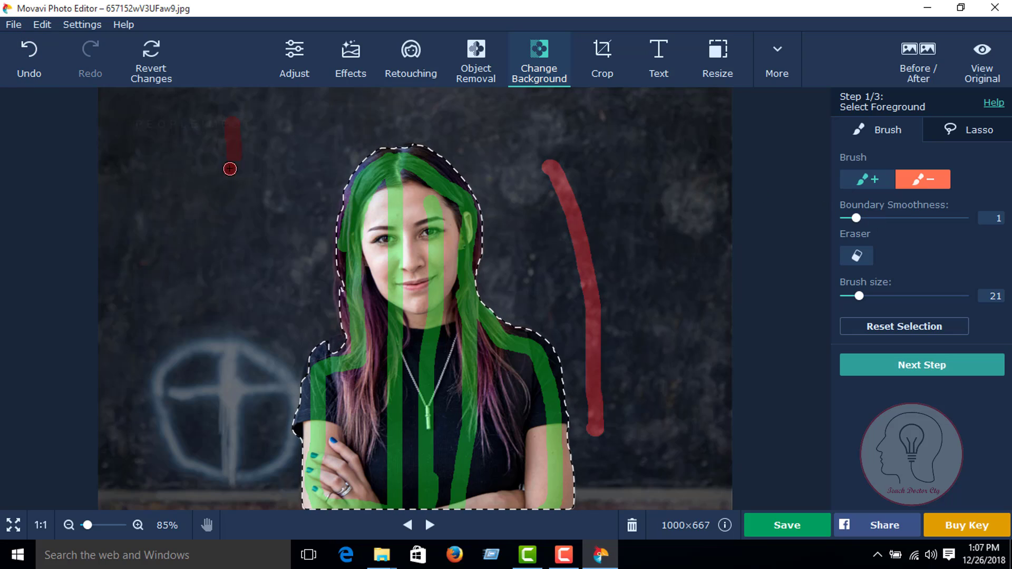
pyautogui.moveTo(230, 168); pyautogui.dragTo(181, 391)
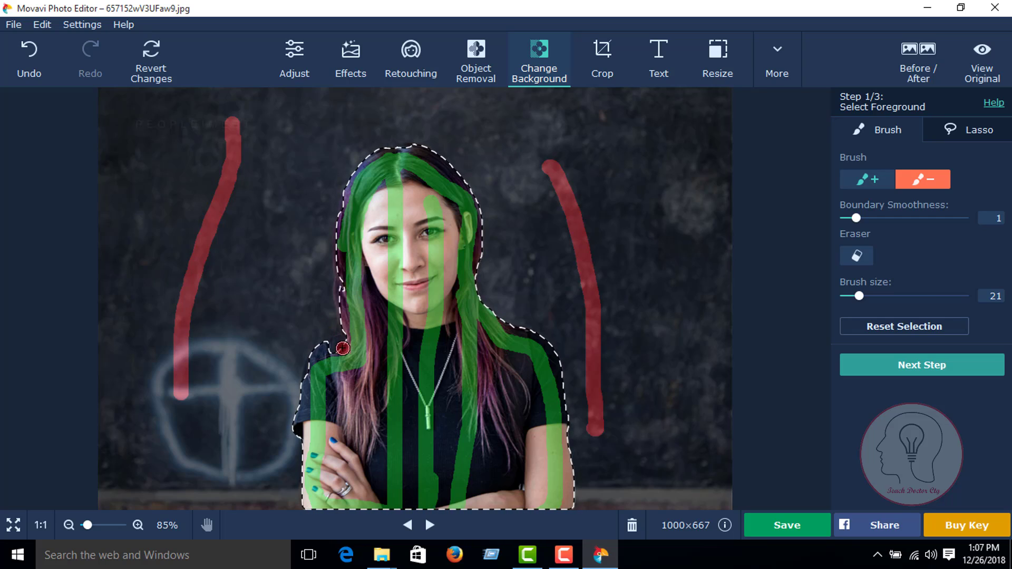
# Extend the foreground selection with Brush+ touch-ups on the woman's shoulder, crown and outer hair, returning from Refine Edges for another dab.
pyautogui.click(866, 185)
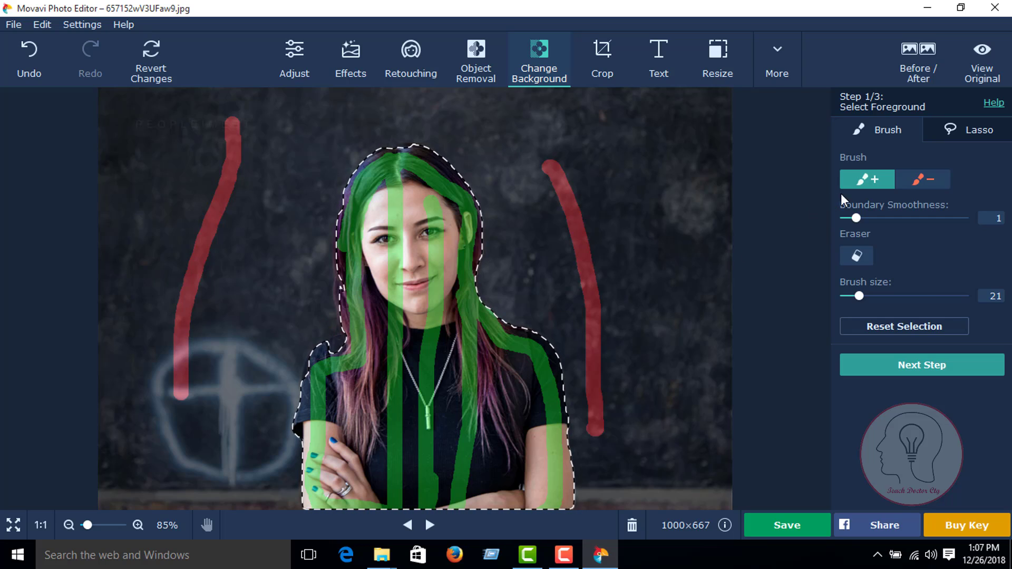
pyautogui.moveTo(331, 349); pyautogui.dragTo(352, 346)
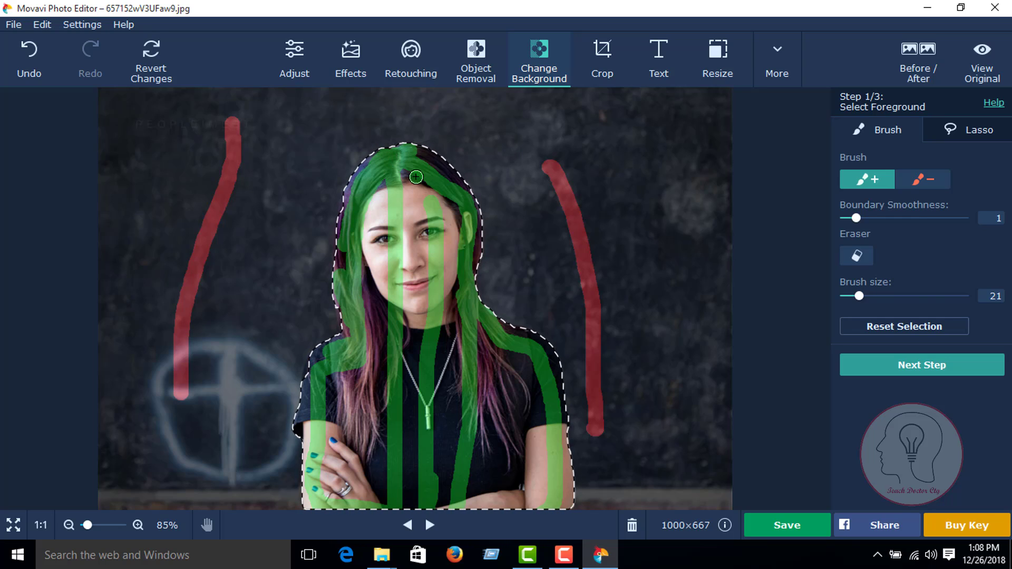
pyautogui.click(881, 371)
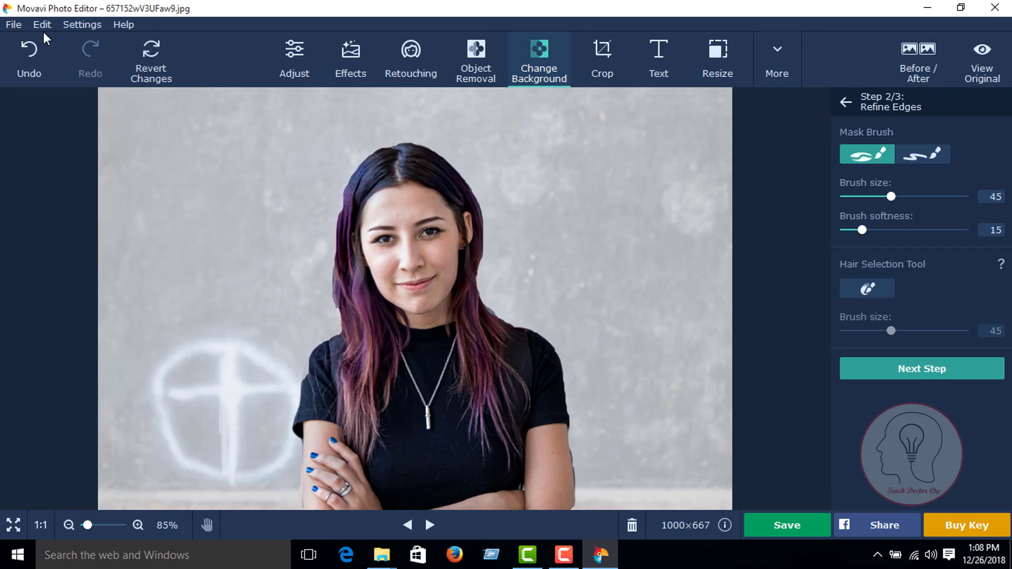
pyautogui.click(36, 45)
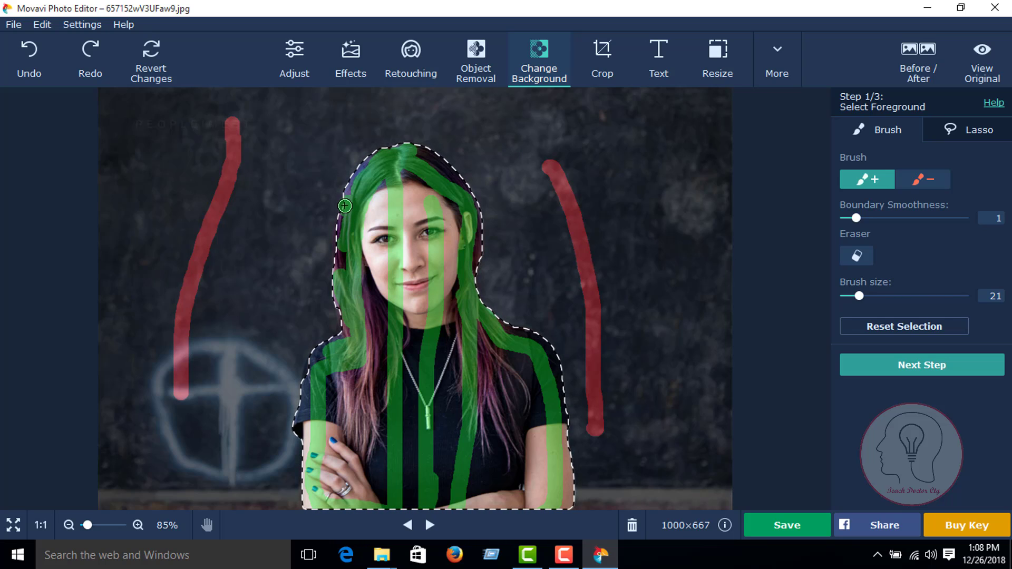
pyautogui.click(355, 203)
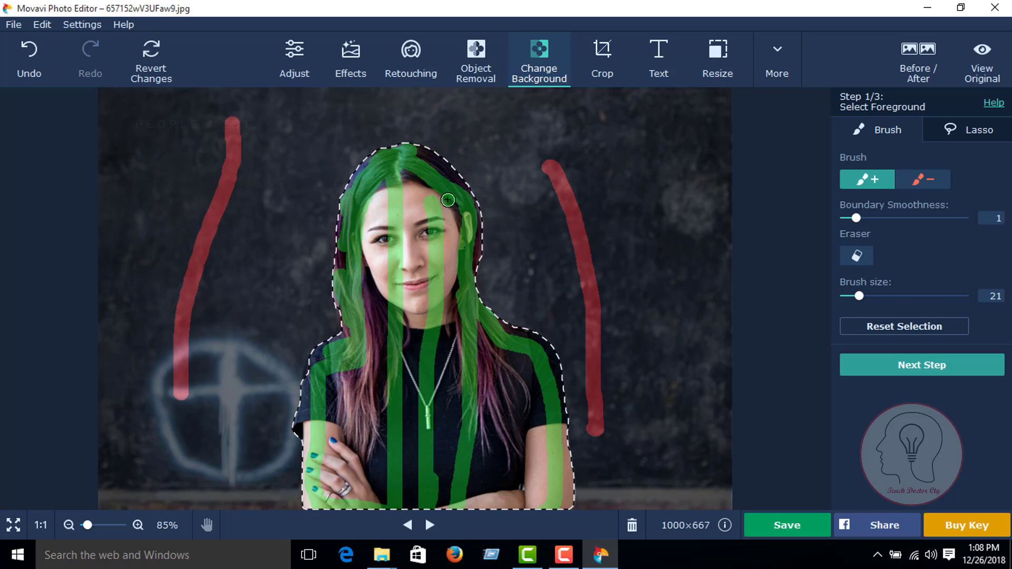
# Advance through Refine Edges to the new-background stage and shift the woman's cutout slightly up and to the right.
pyautogui.click(928, 369)
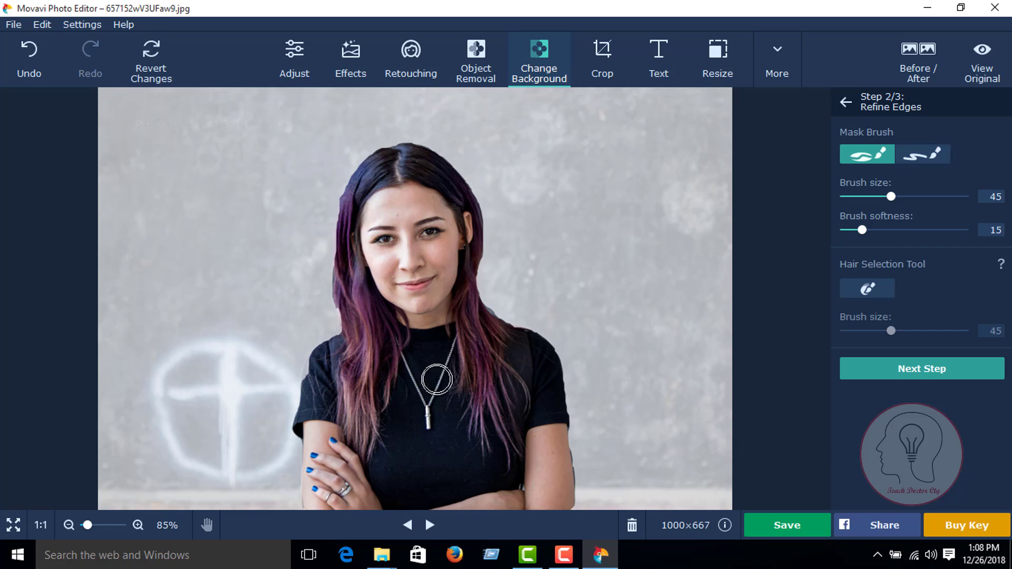
pyautogui.click(925, 373)
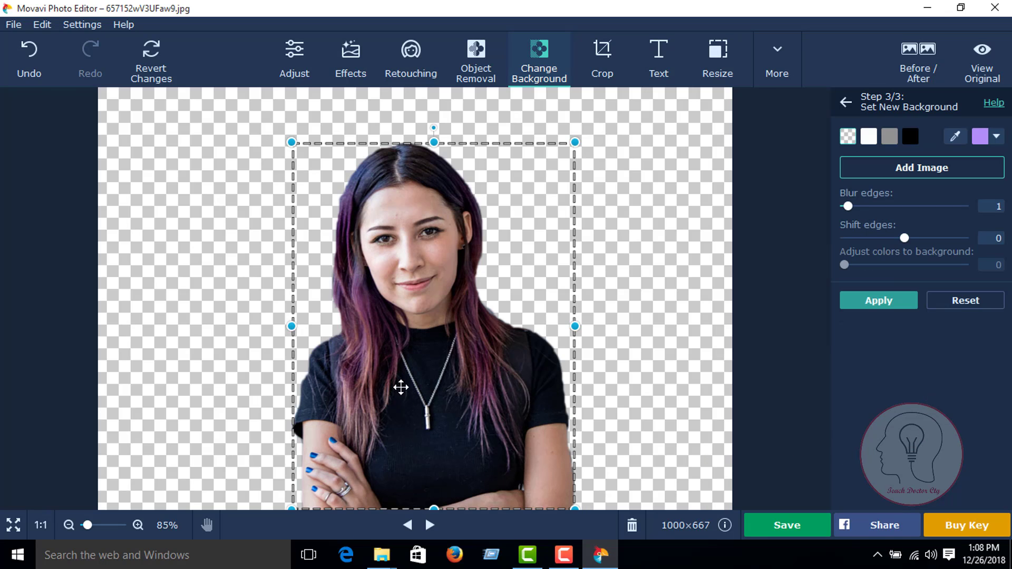
pyautogui.moveTo(400, 387); pyautogui.dragTo(440, 362)
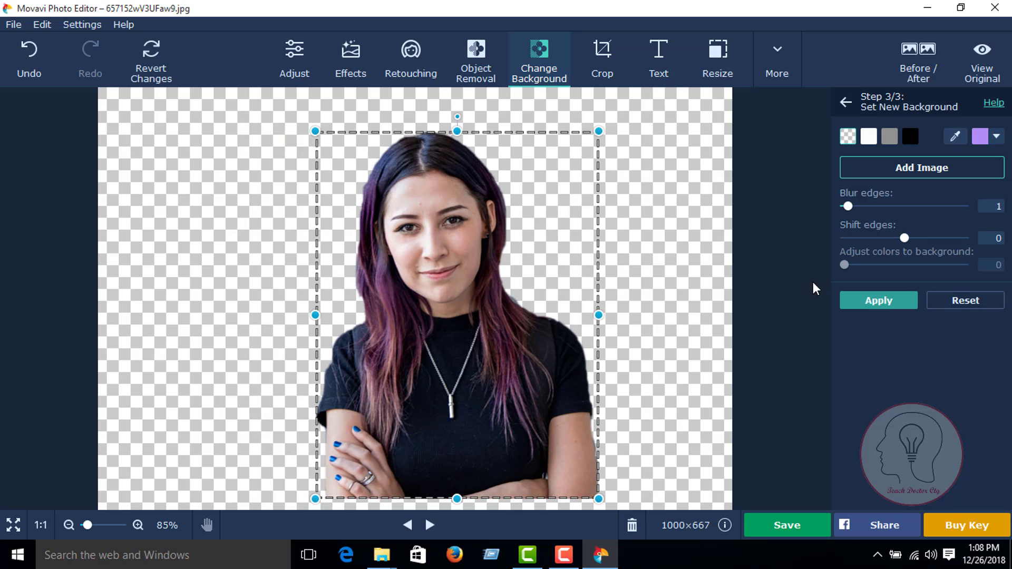
# Try the Eiffel Tower preset background, and replace it with the uploaded business card image Untitled-1 from drive G:.
pyautogui.click(900, 174)
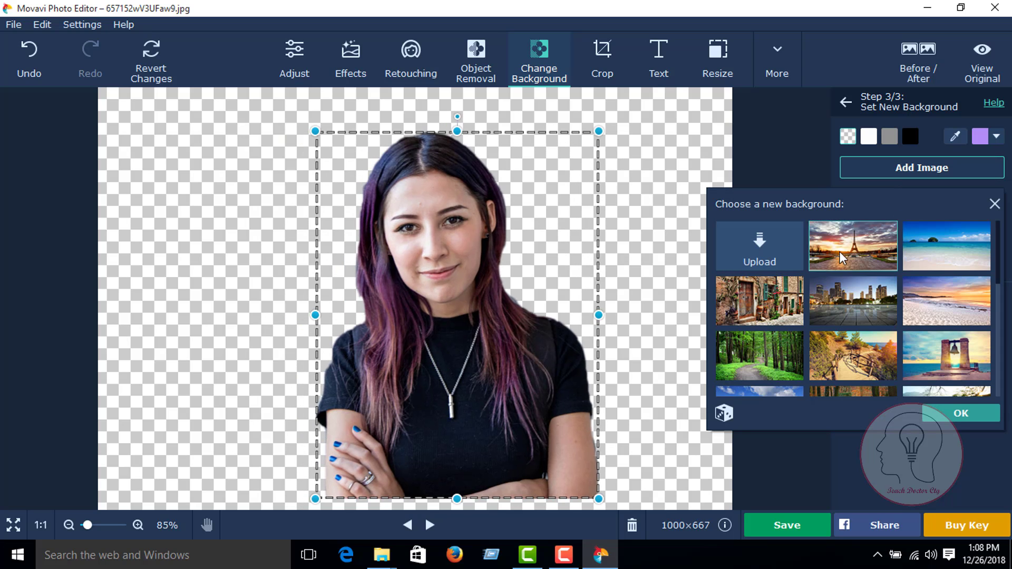
pyautogui.click(895, 262)
pyautogui.click(759, 253)
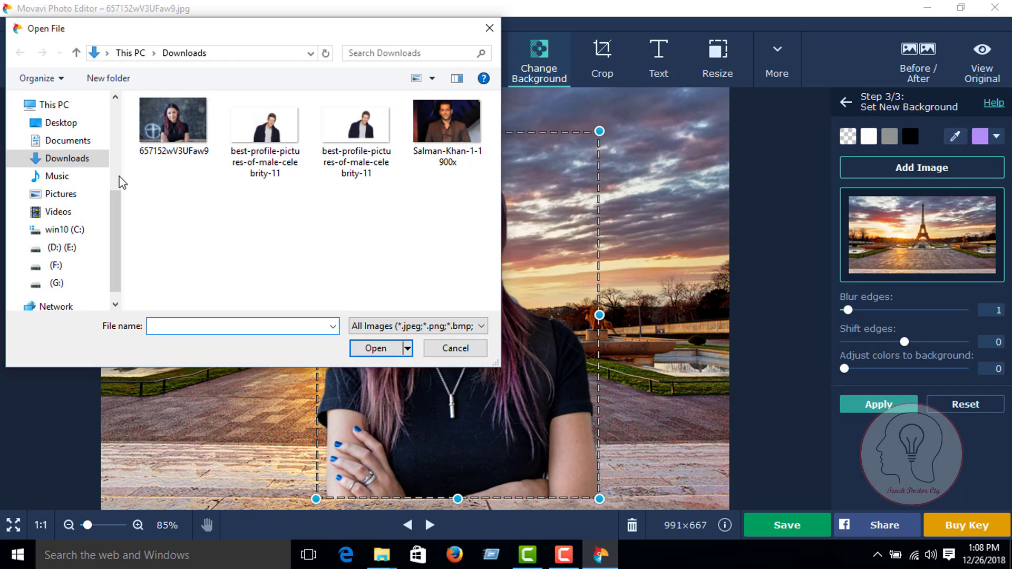
pyautogui.click(58, 285)
pyautogui.scroll(-5, 216, 256)
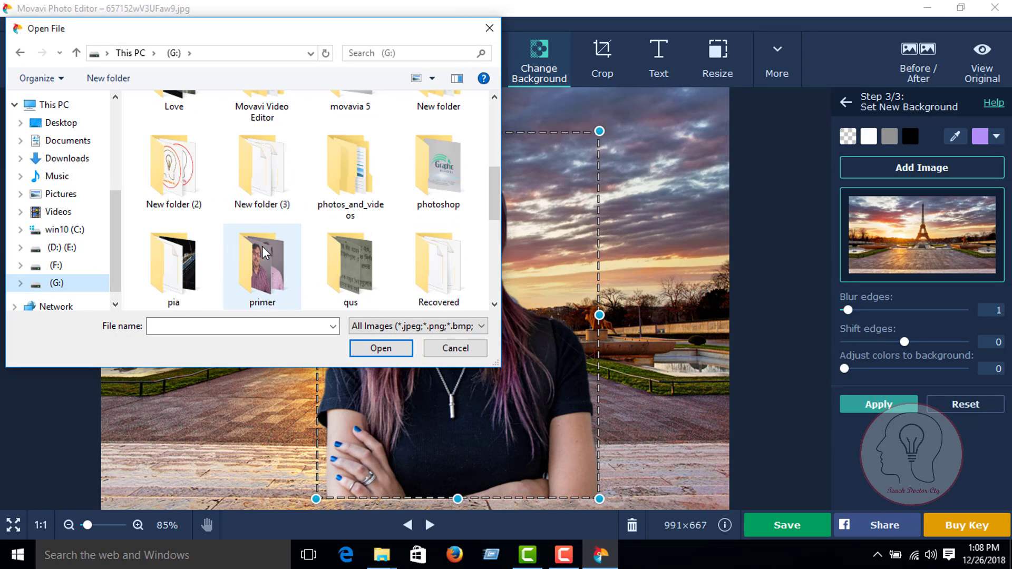
pyautogui.scroll(5, 263, 253)
pyautogui.moveTo(494, 174); pyautogui.dragTo(500, 292)
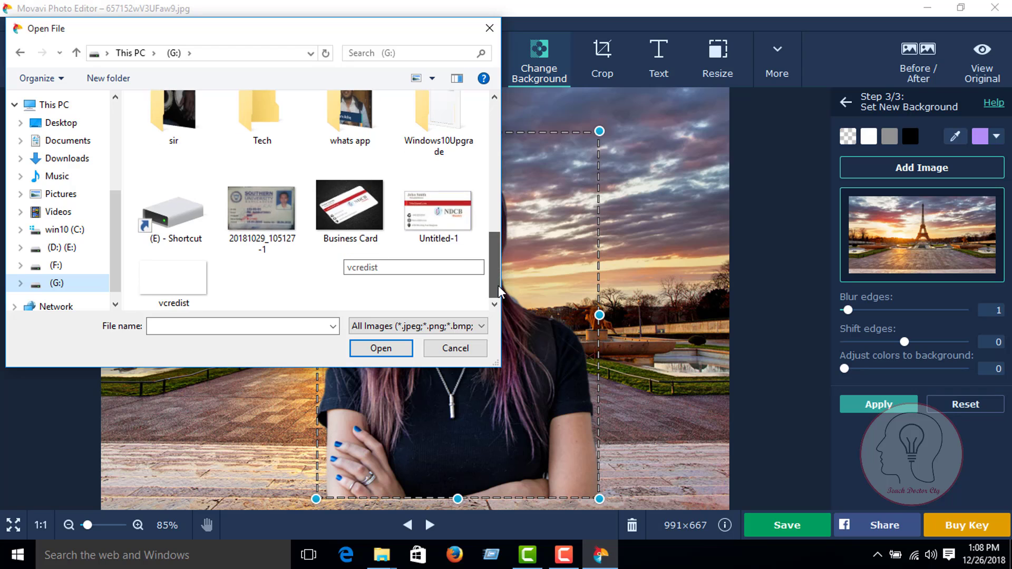
pyautogui.click(437, 214)
pyautogui.click(396, 348)
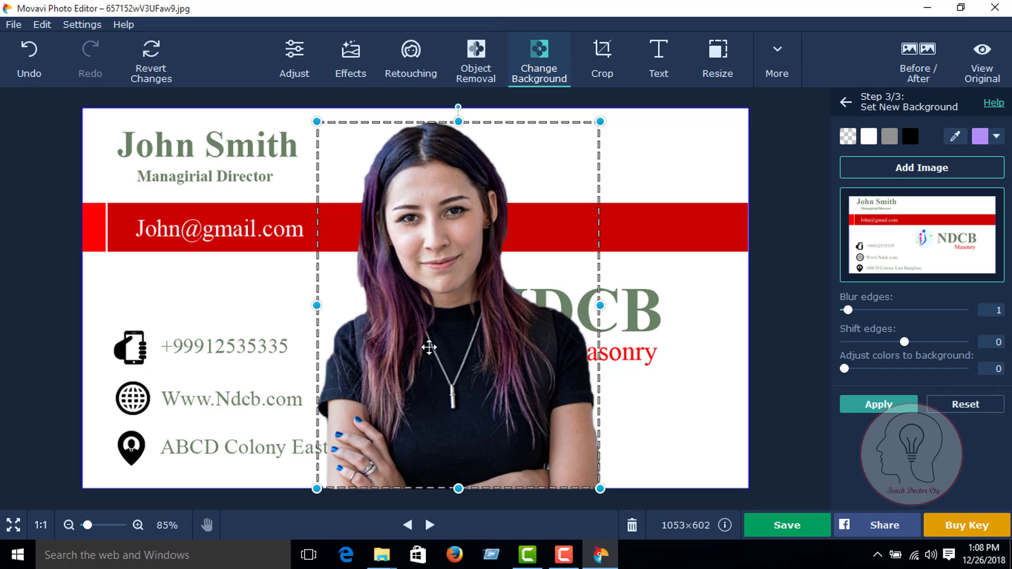
# Shrink the woman's cutout to a small portrait in the card's upper-right corner above the red stripe and apply the background.
pyautogui.moveTo(429, 347); pyautogui.dragTo(477, 330)
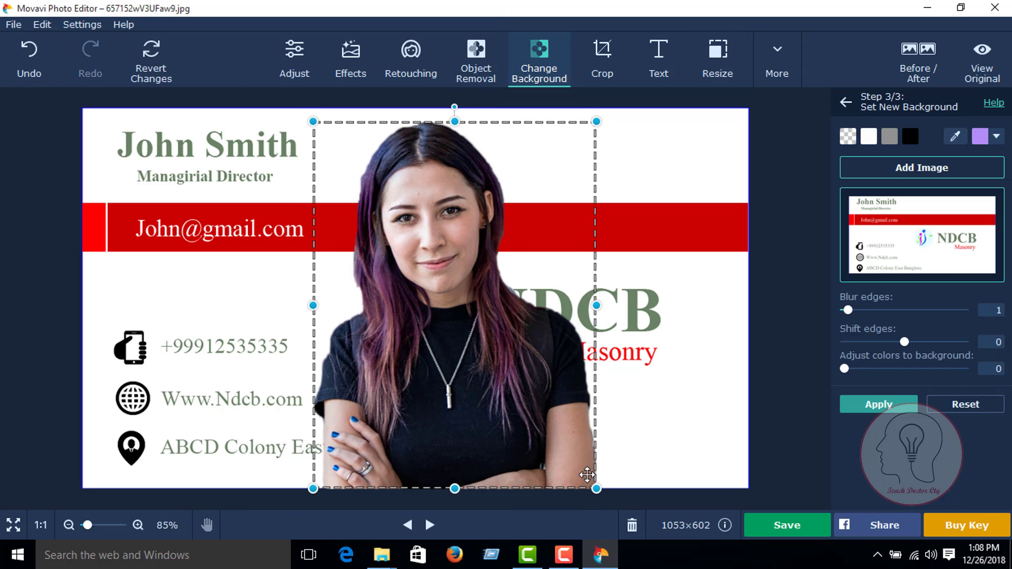
pyautogui.moveTo(596, 490); pyautogui.dragTo(679, 171)
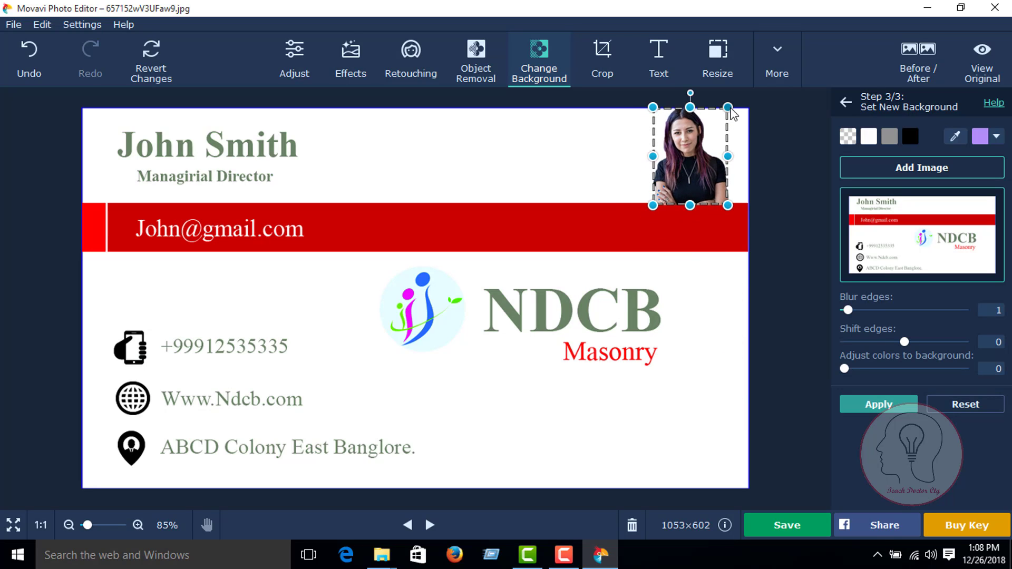
pyautogui.moveTo(729, 108); pyautogui.dragTo(718, 122)
pyautogui.moveTo(664, 176); pyautogui.dragTo(689, 166)
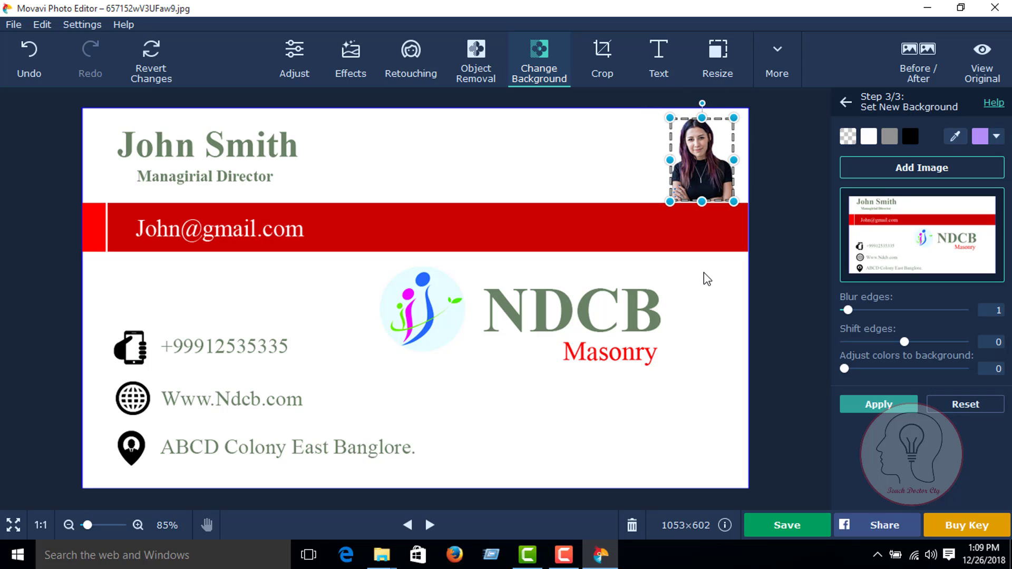
pyautogui.click(856, 404)
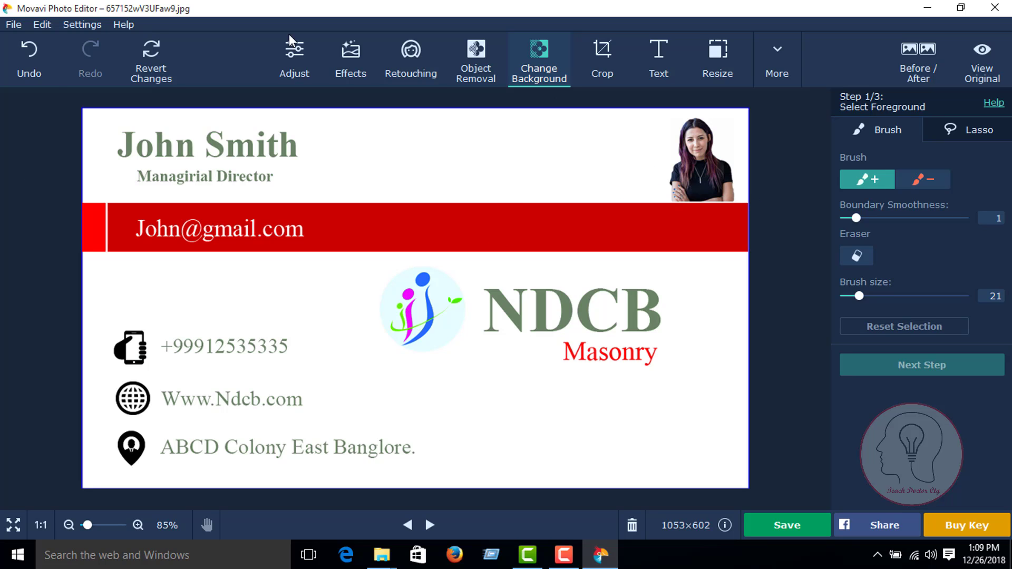
# Undo the applied background, and reapply it with the cutout enlarged to nearly the card's full height along its right edge.
pyautogui.click(26, 51)
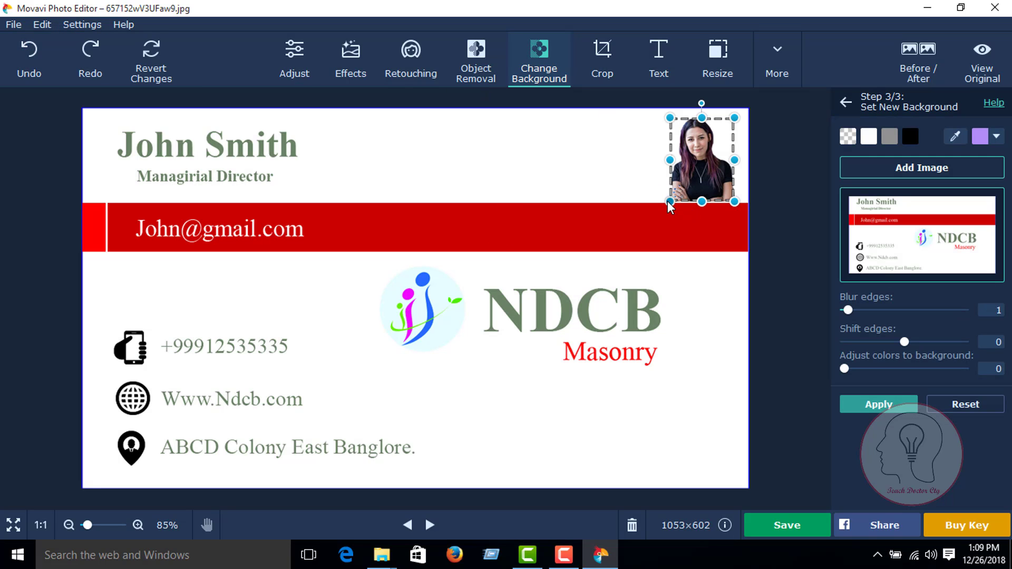
pyautogui.moveTo(669, 202); pyautogui.dragTo(404, 452)
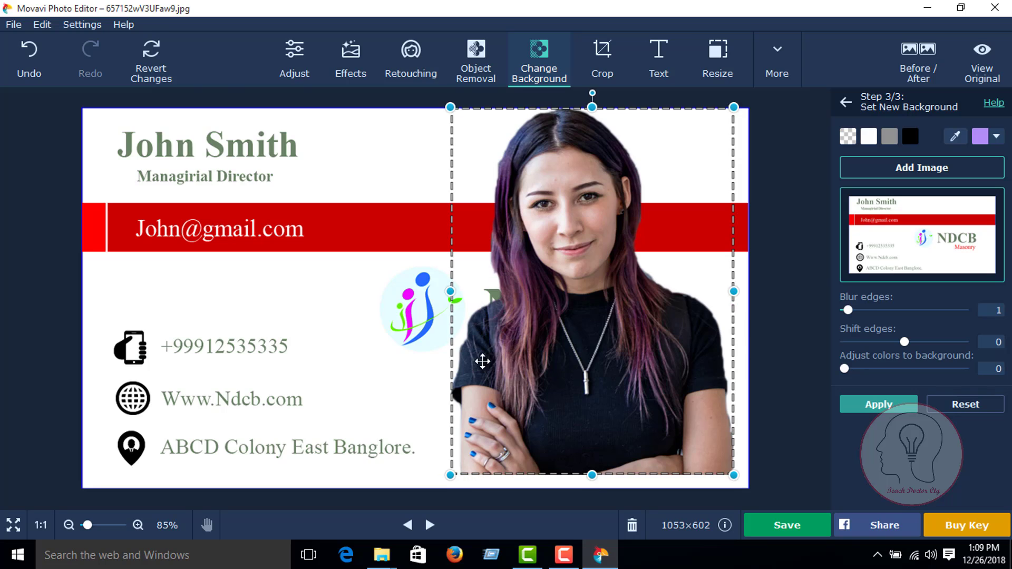
pyautogui.moveTo(482, 362); pyautogui.dragTo(433, 379)
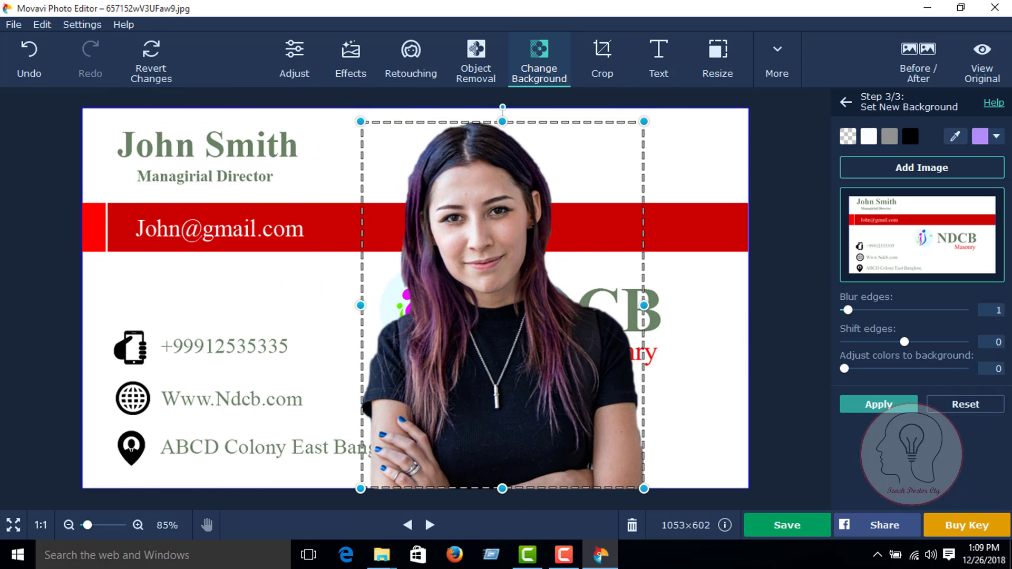
pyautogui.moveTo(460, 274); pyautogui.dragTo(548, 277)
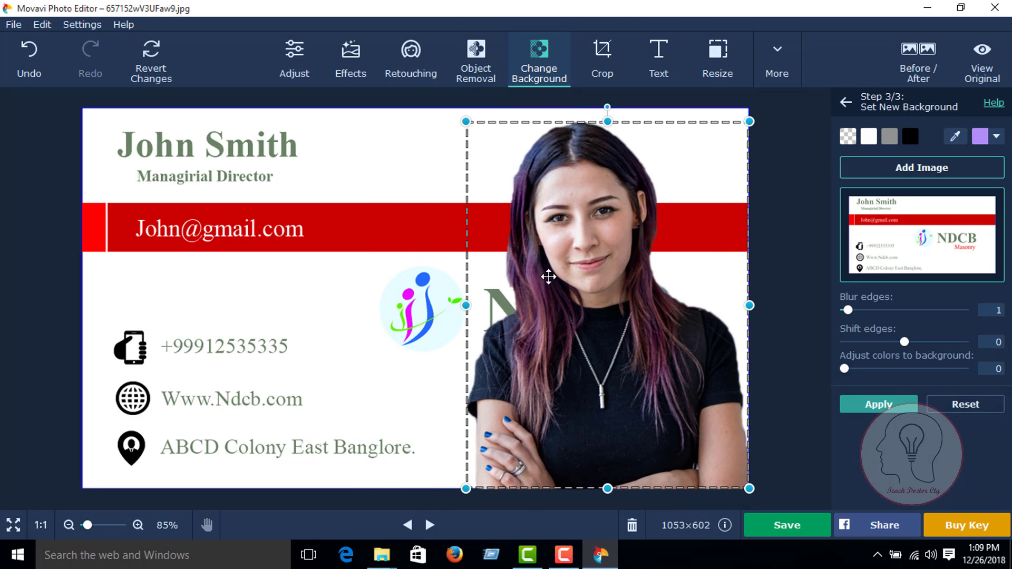
pyautogui.click(878, 404)
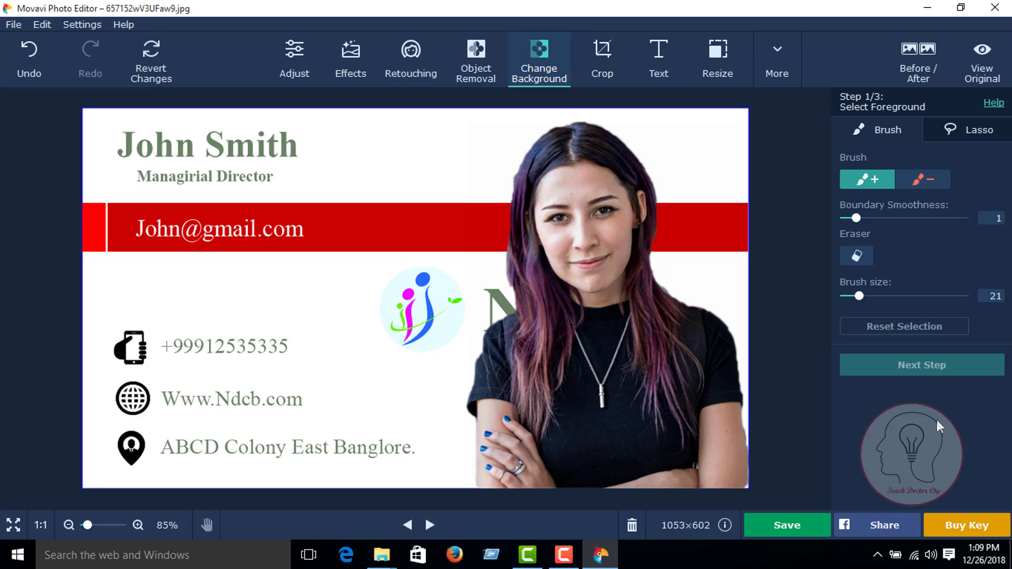